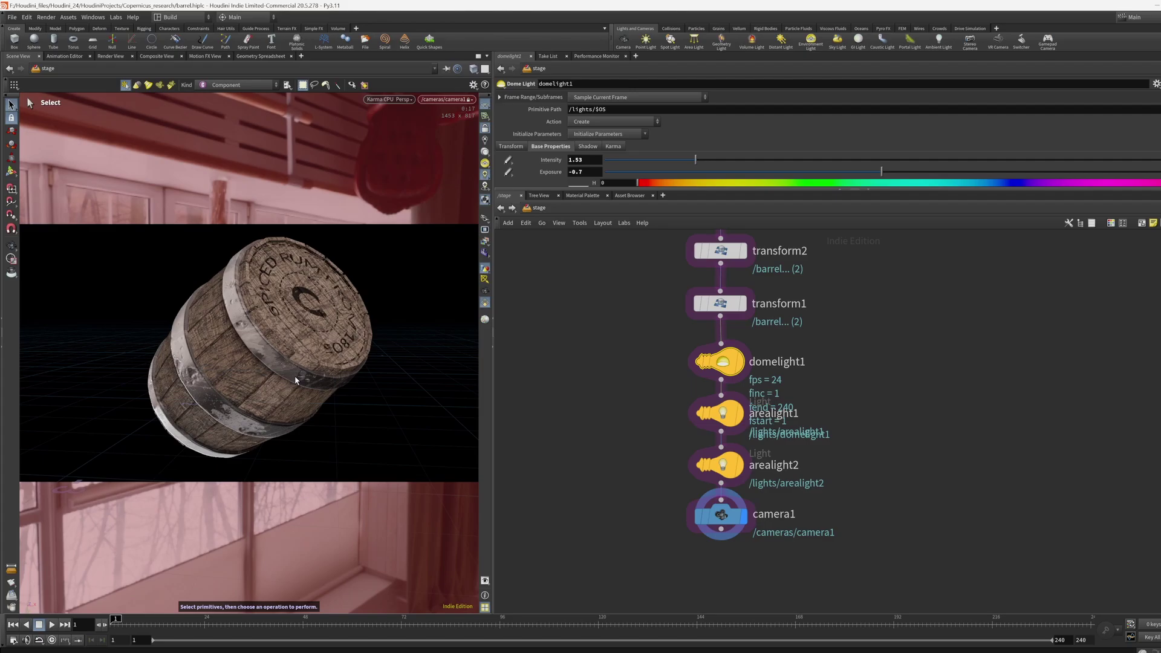
Step: Scroll the network editor to show the barrel's copnets merging into merge3 and out_b
scroll(667, 314, down, 2)
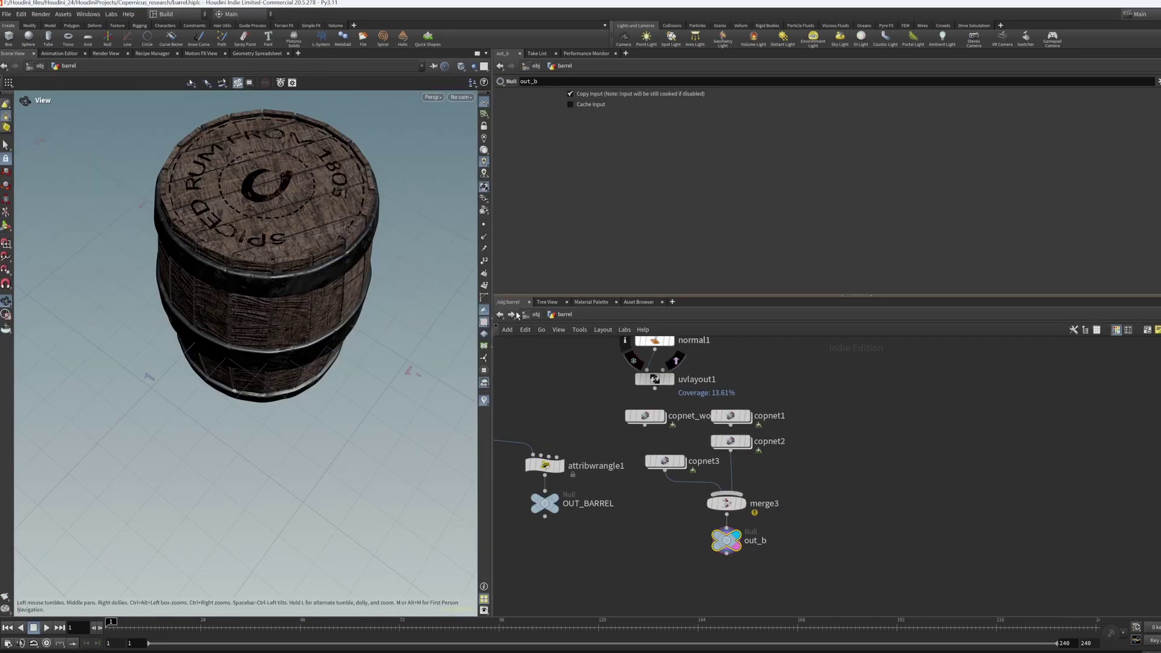
Step: Orbit the viewport to inspect the barrel's side and its stamped top
drag(358, 393, 325, 410)
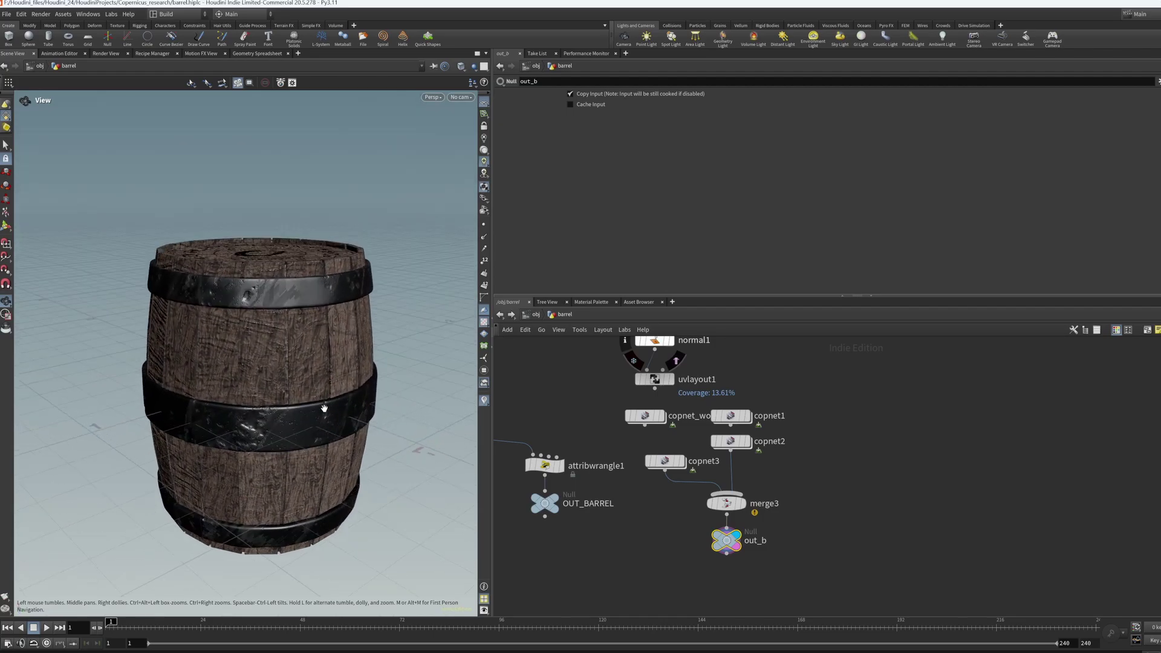
drag(323, 340, 339, 387)
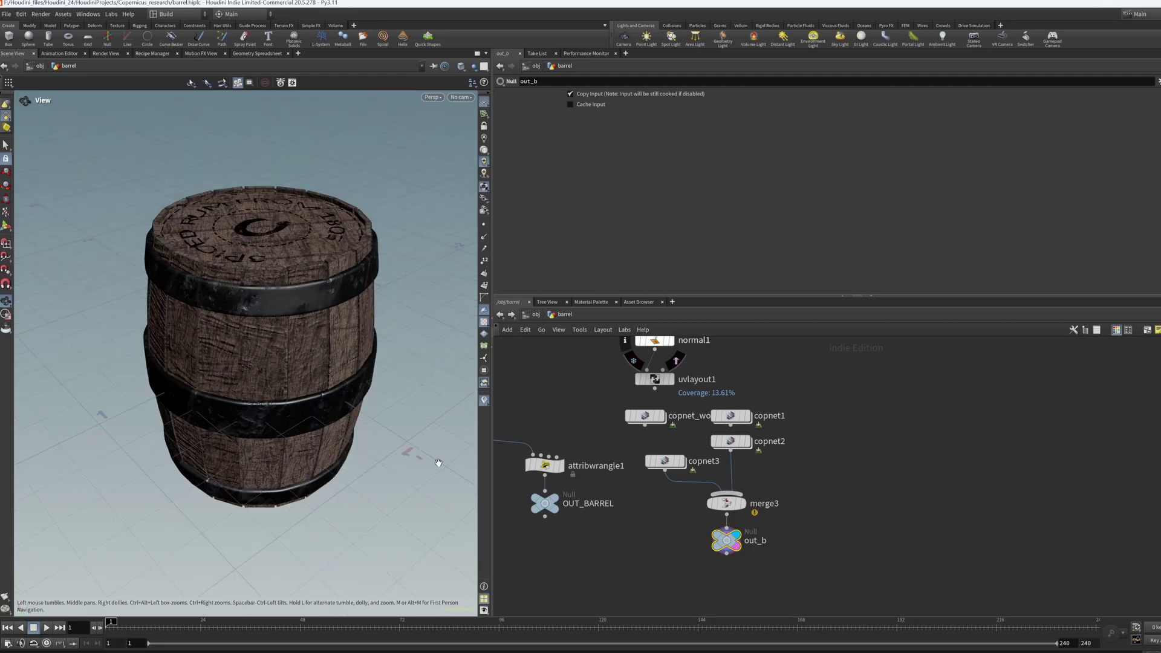
Step: Enter copnet1, zoom the network, and box-select its cluster of output nodes
double_click(730, 441)
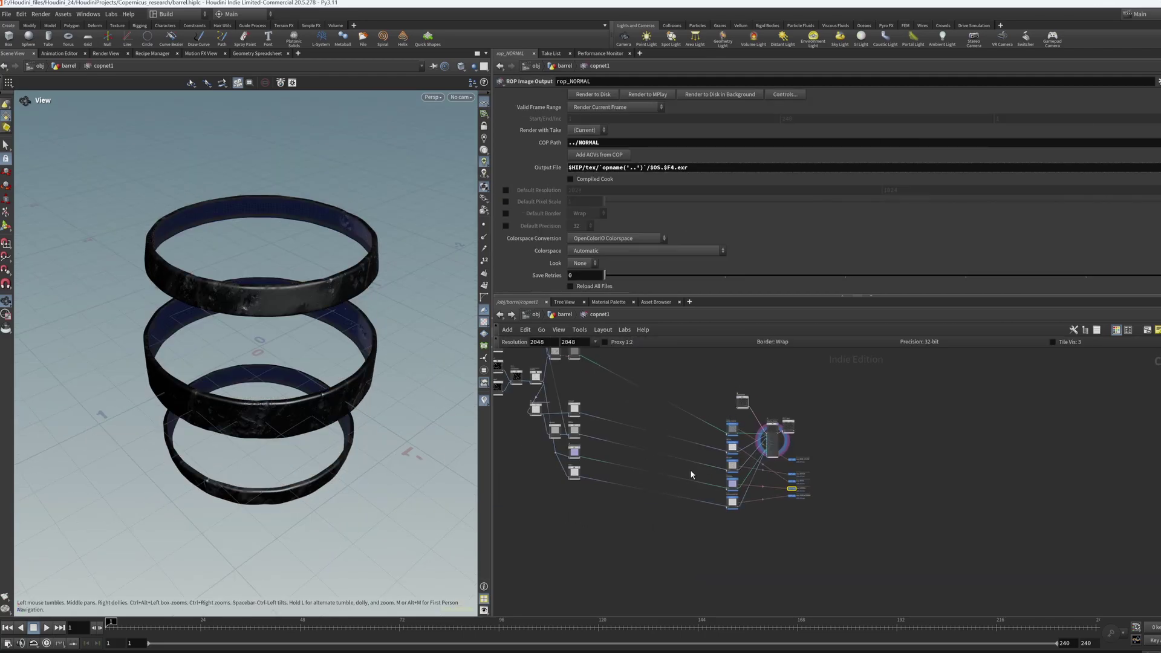
scroll(757, 479, up, 2)
scroll(696, 460, up, 2)
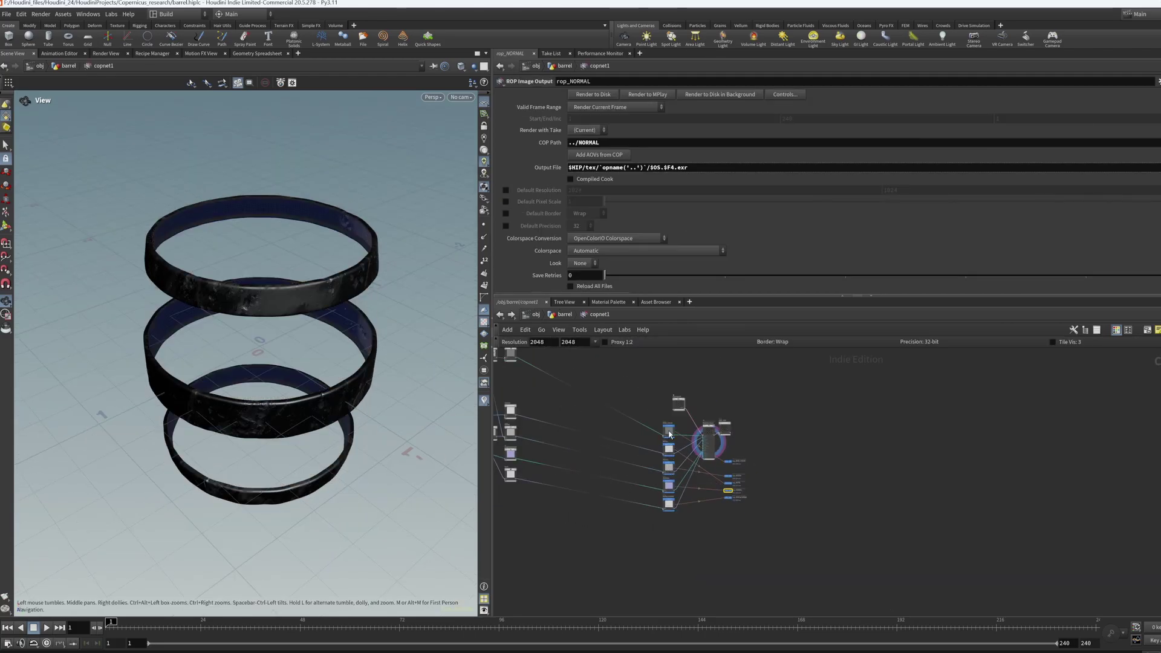
scroll(663, 420, up, 2)
scroll(666, 405, down, 3)
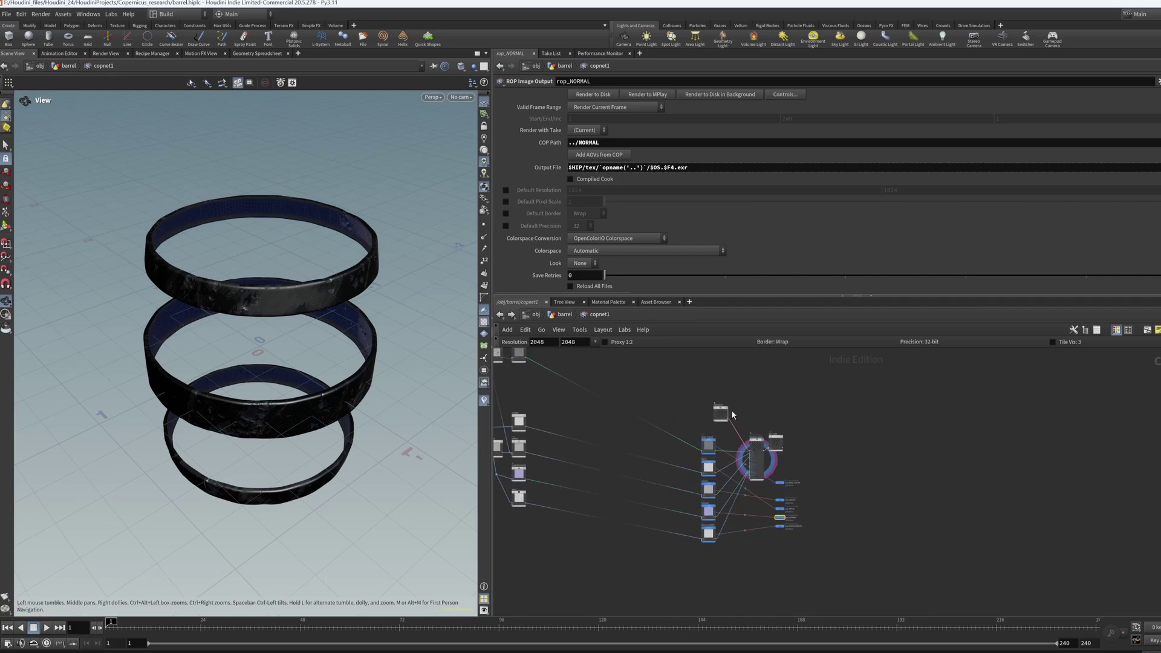
drag(676, 390, 826, 564)
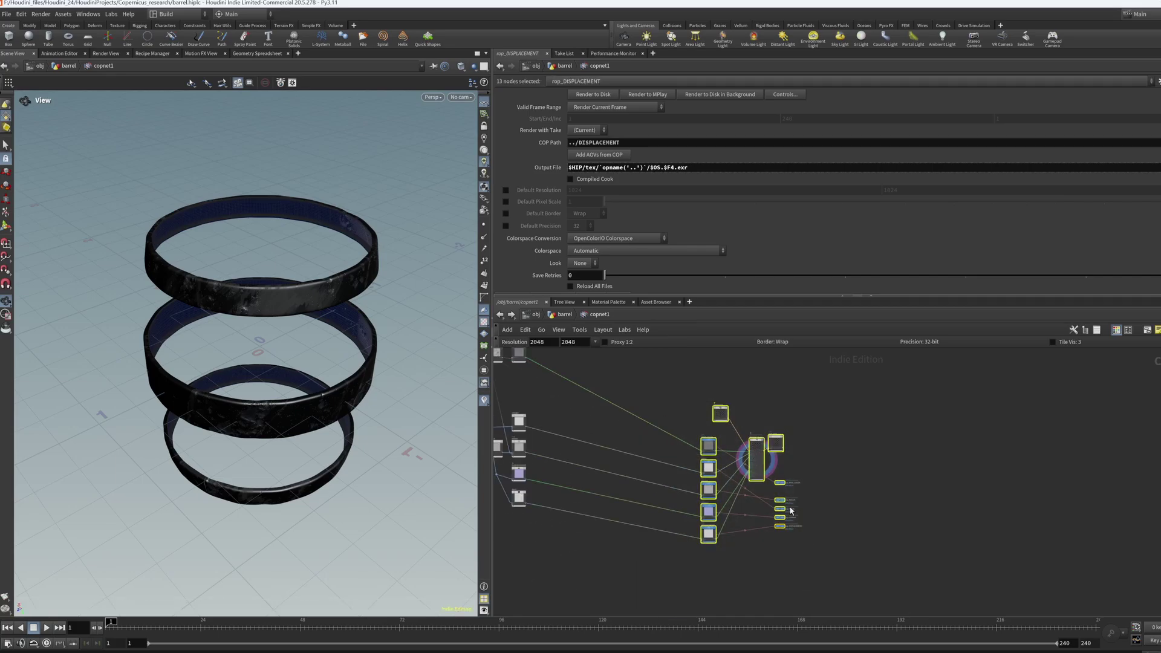
Step: Show ramp1's gradient settings and orbit around the grey marbled plane
scroll(786, 512, down, 3)
scroll(639, 448, up, 3)
scroll(639, 448, up, 3)
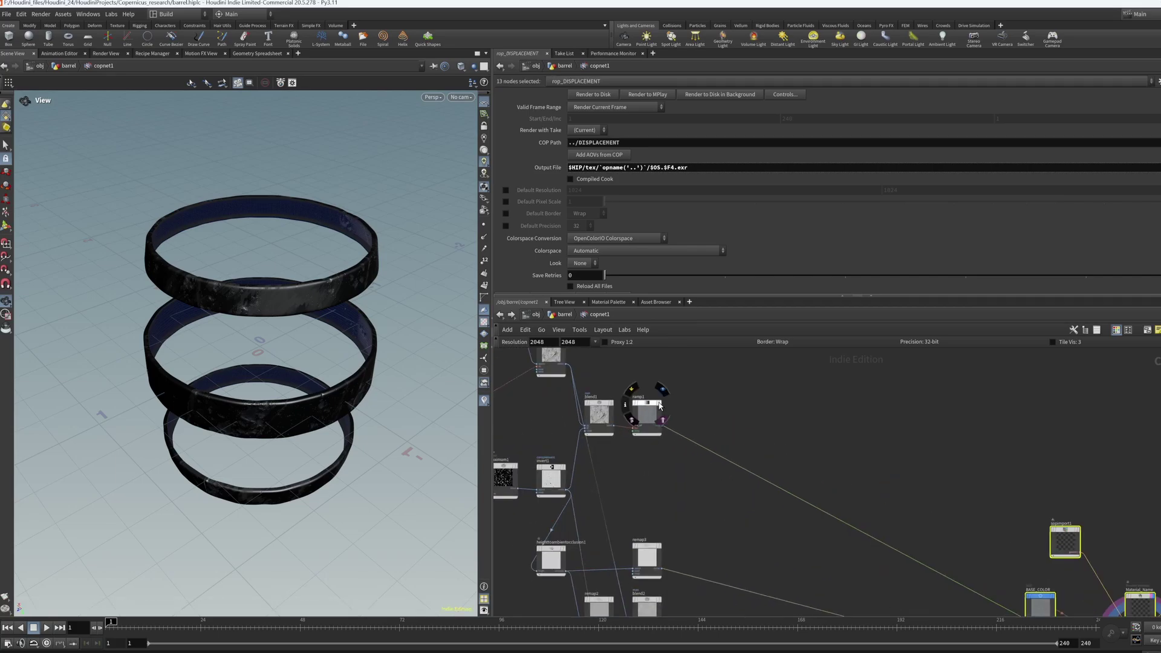
click(662, 409)
mouse_move(293, 363)
mouse_down()
mouse_move(349, 398)
mouse_move(338, 375)
mouse_up()
Step: Inspect the BASE_COLOR output's settings in copnet1
scroll(638, 455, down, 3)
scroll(638, 454, up, 2)
scroll(637, 455, up, 2)
scroll(638, 454, down, 3)
scroll(696, 433, down, 2)
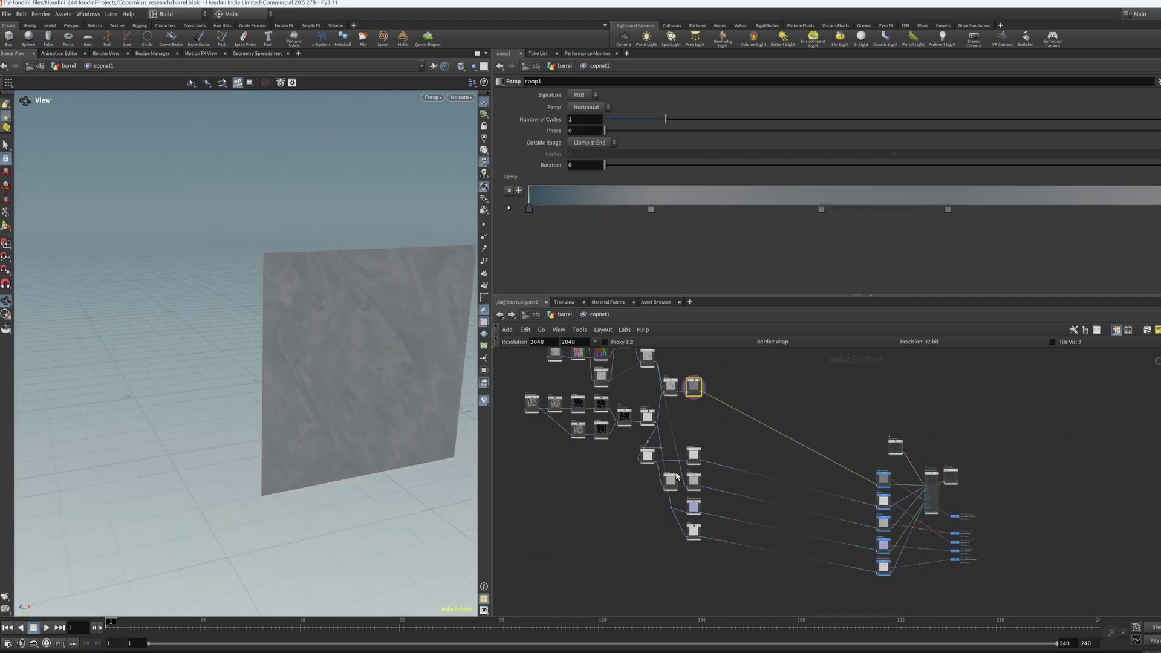
scroll(846, 466, up, 2)
scroll(859, 459, up, 3)
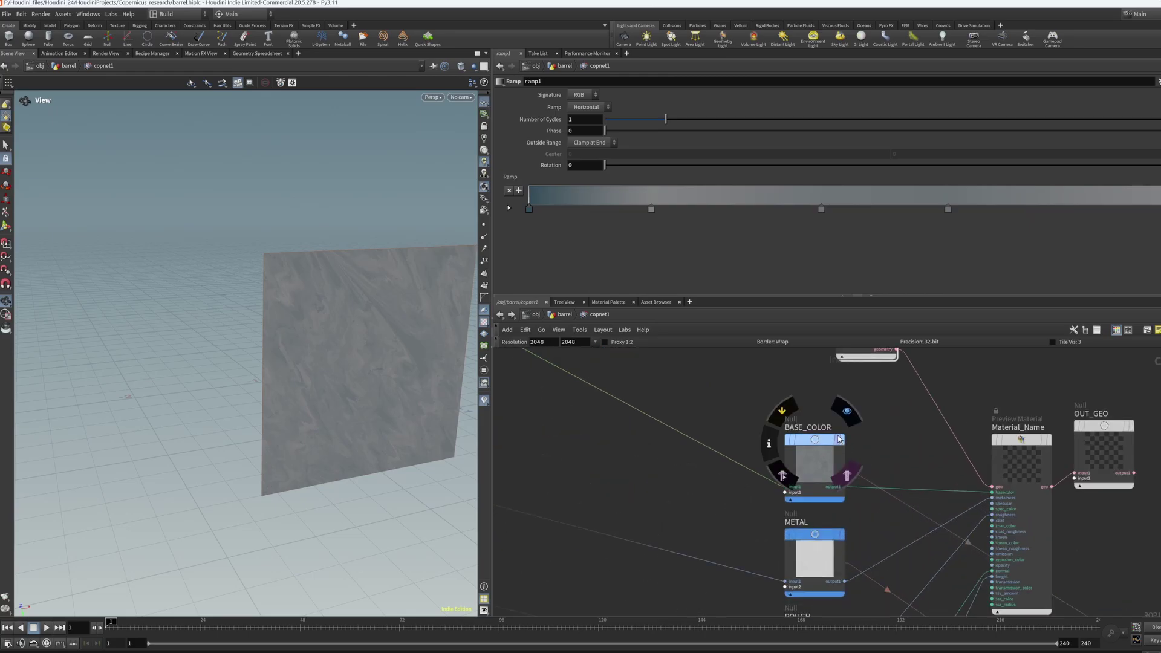
scroll(774, 426, down, 3)
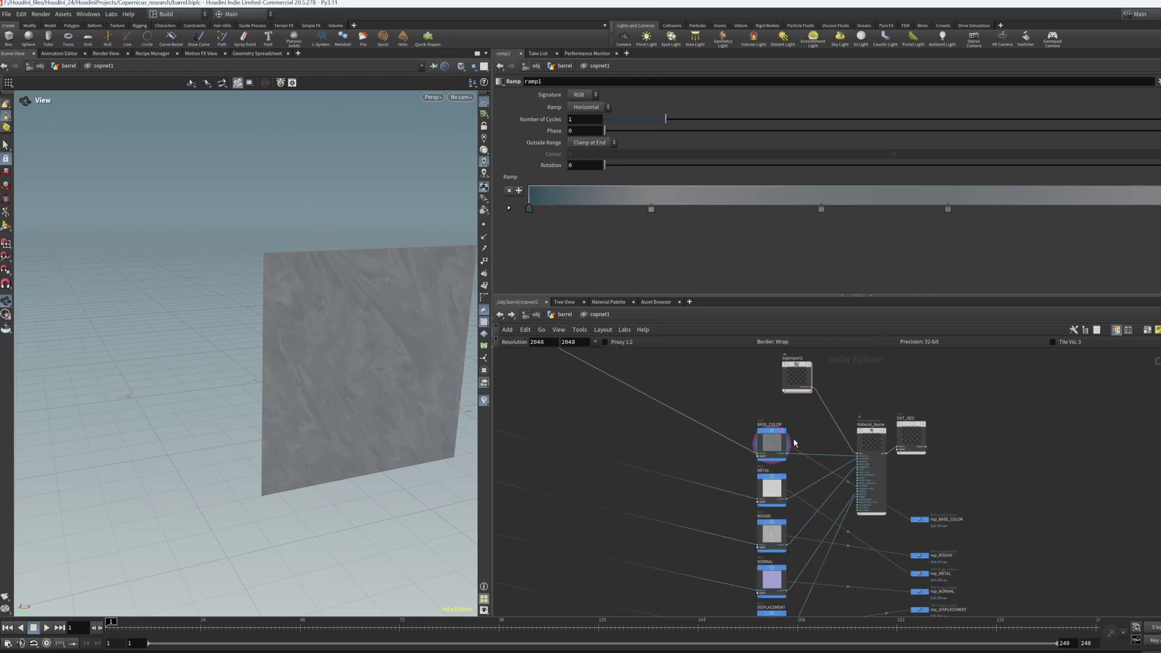
scroll(758, 414, down, 2)
scroll(759, 414, up, 3)
click(759, 410)
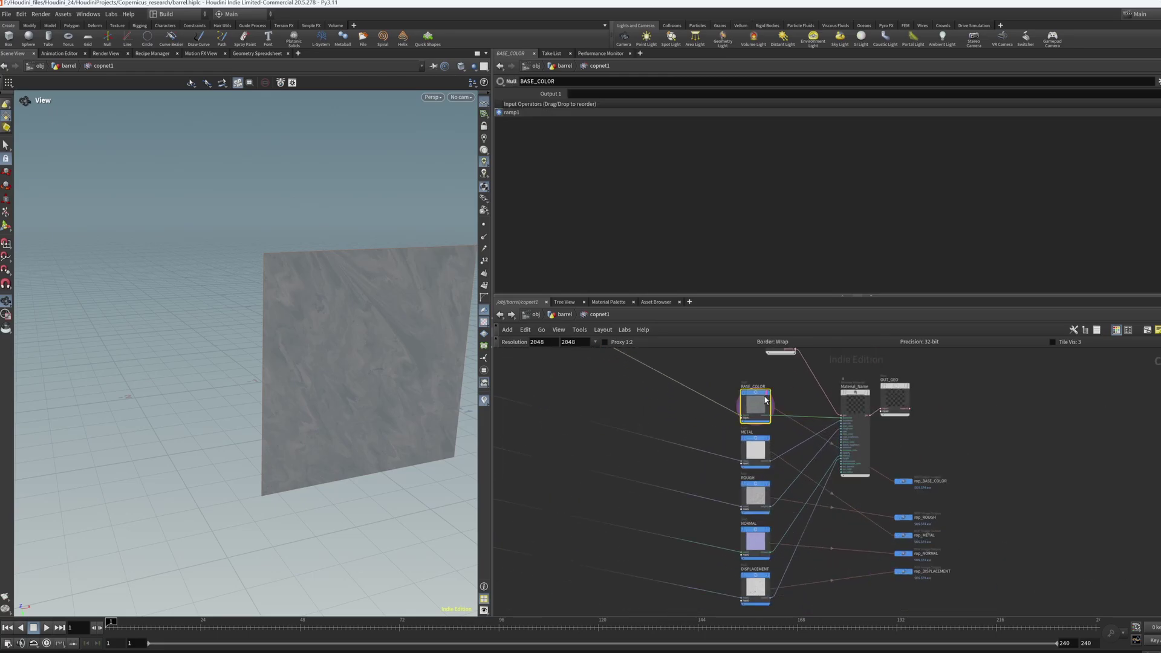
Step: Preview the METAL and ROUGH textures on the plane
scroll(762, 412, up, 2)
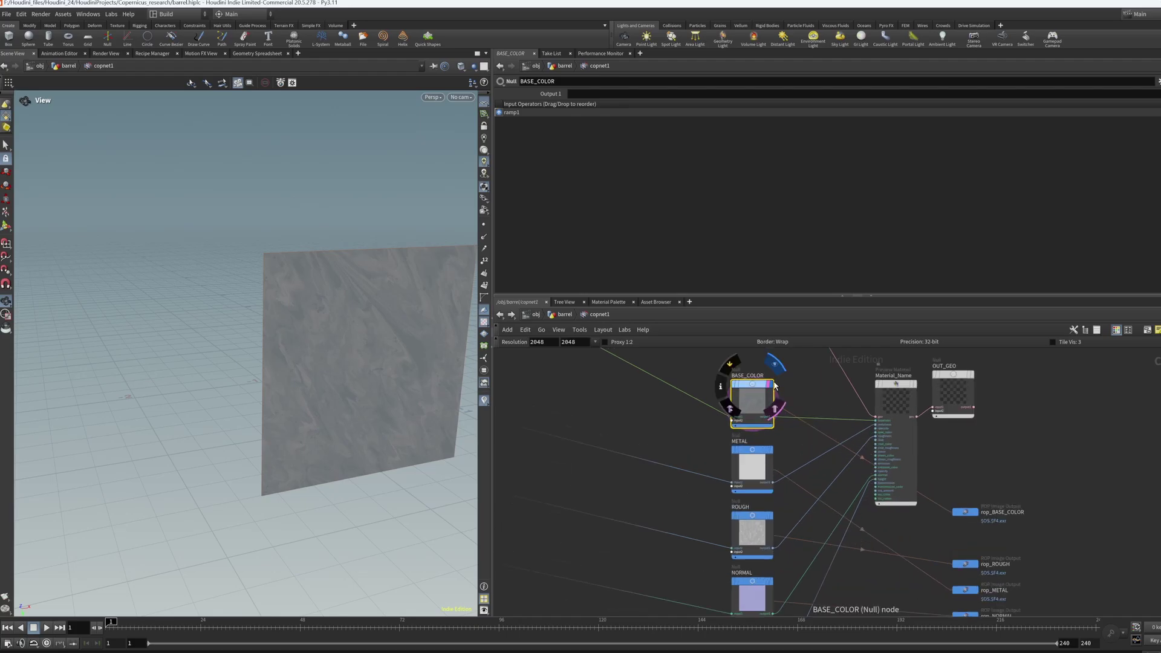
scroll(712, 403, down, 2)
scroll(748, 469, up, 1)
scroll(743, 414, up, 1)
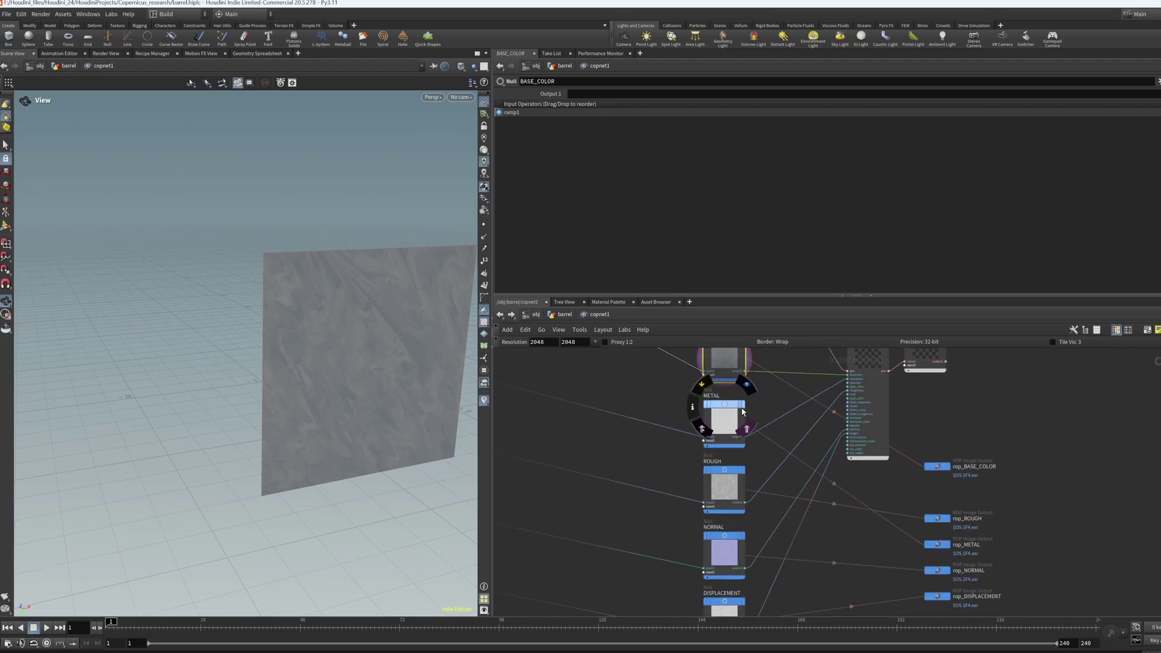
click(744, 412)
scroll(744, 418, up, 1)
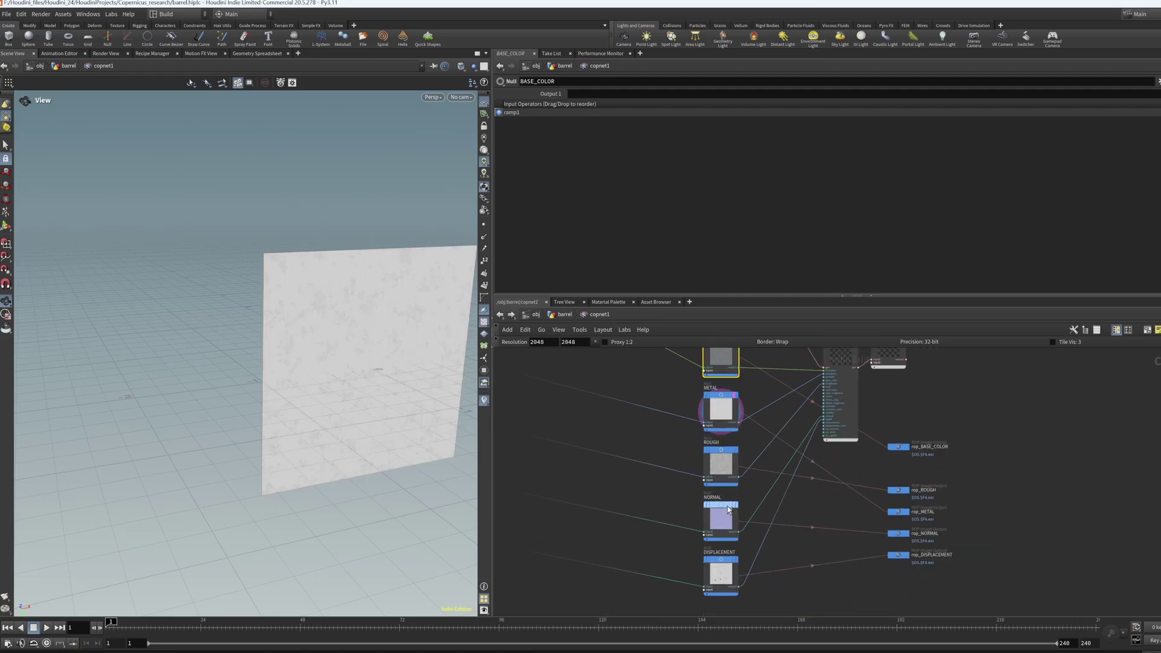
click(738, 453)
scroll(736, 468, up, 1)
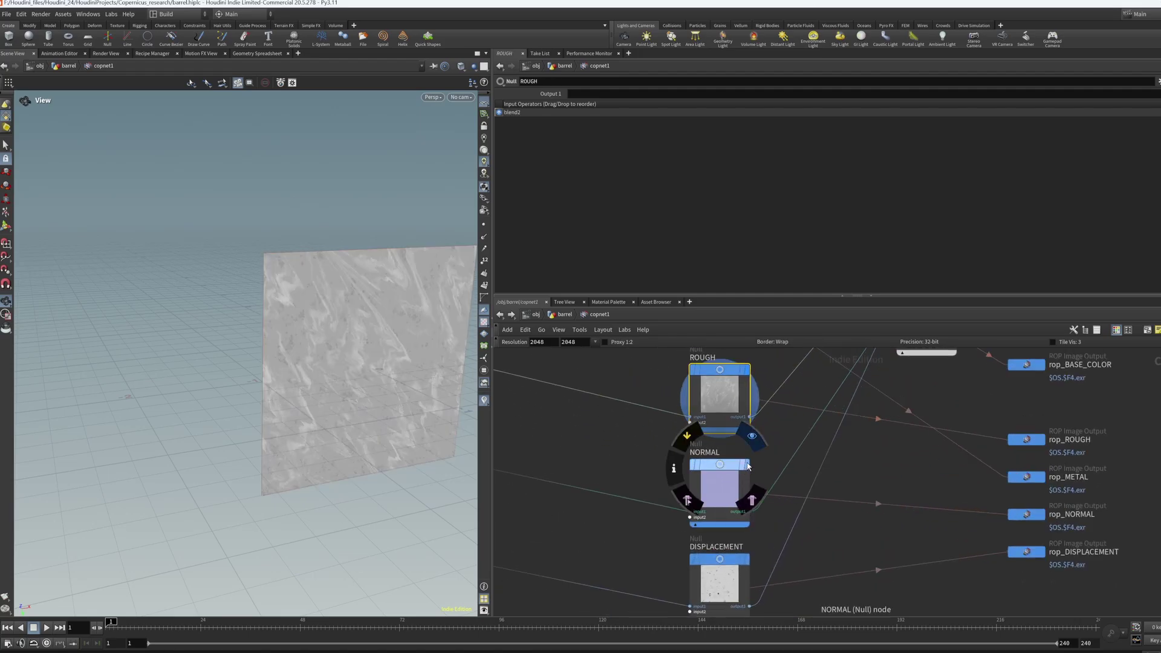
Step: Preview the NORMAL and DISPLACEMENT maps, then inspect Material_Name's inputs
click(736, 482)
scroll(736, 482, down, 1)
click(704, 509)
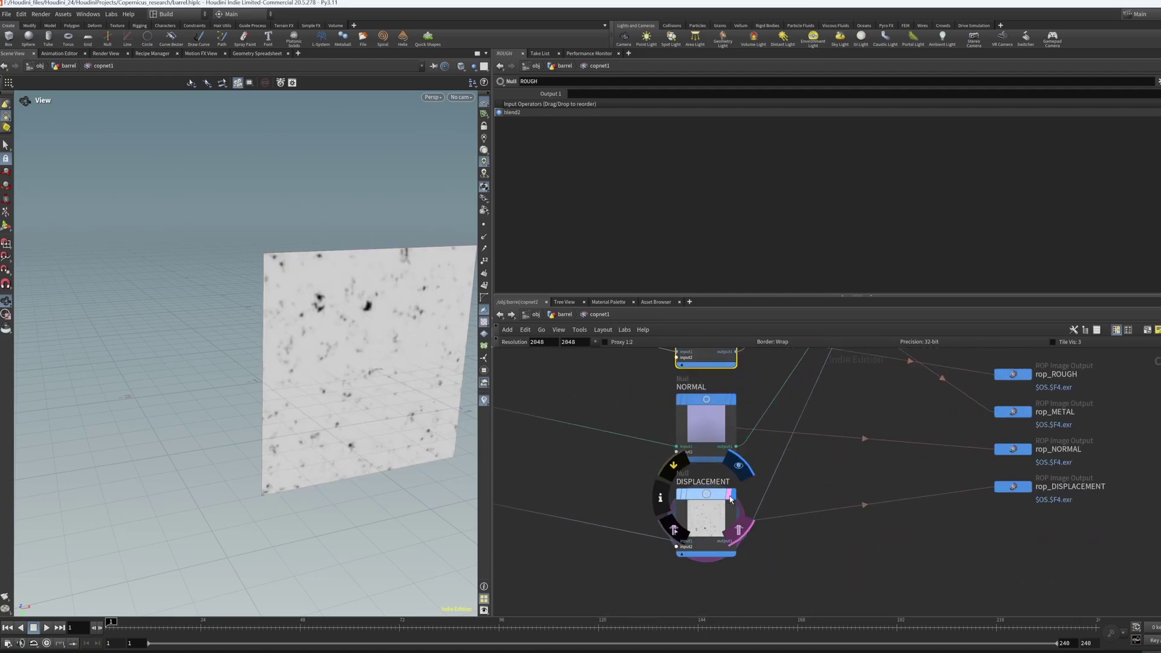
scroll(702, 516, down, 3)
scroll(702, 516, down, 2)
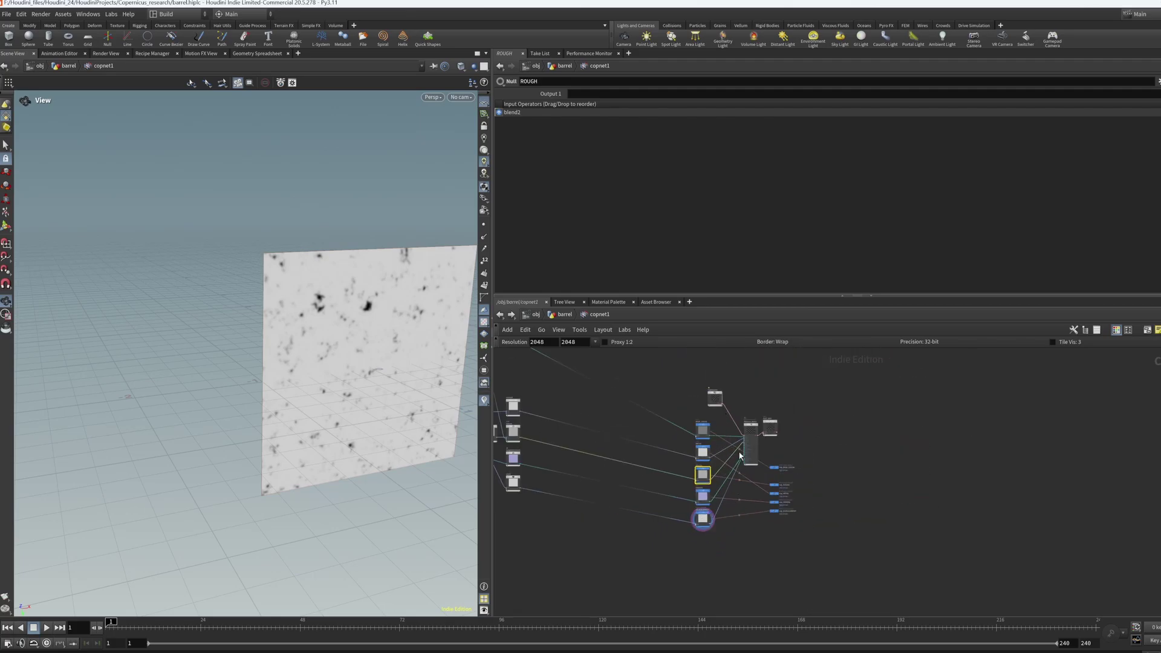
scroll(738, 449, up, 3)
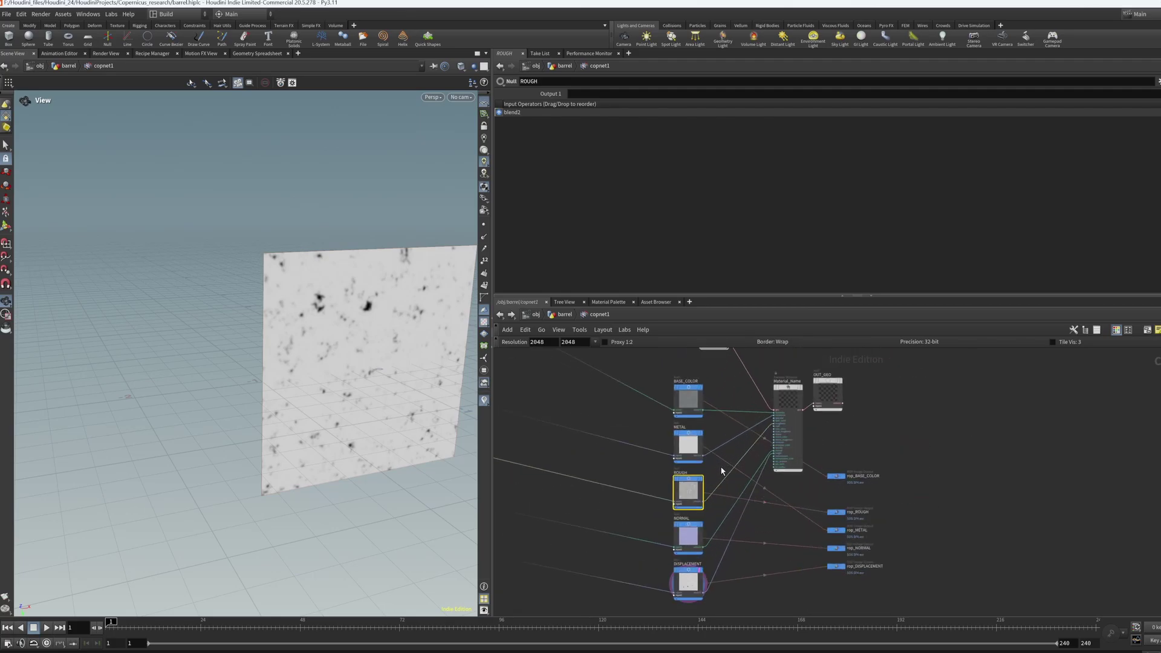
scroll(706, 493, down, 2)
scroll(720, 472, up, 2)
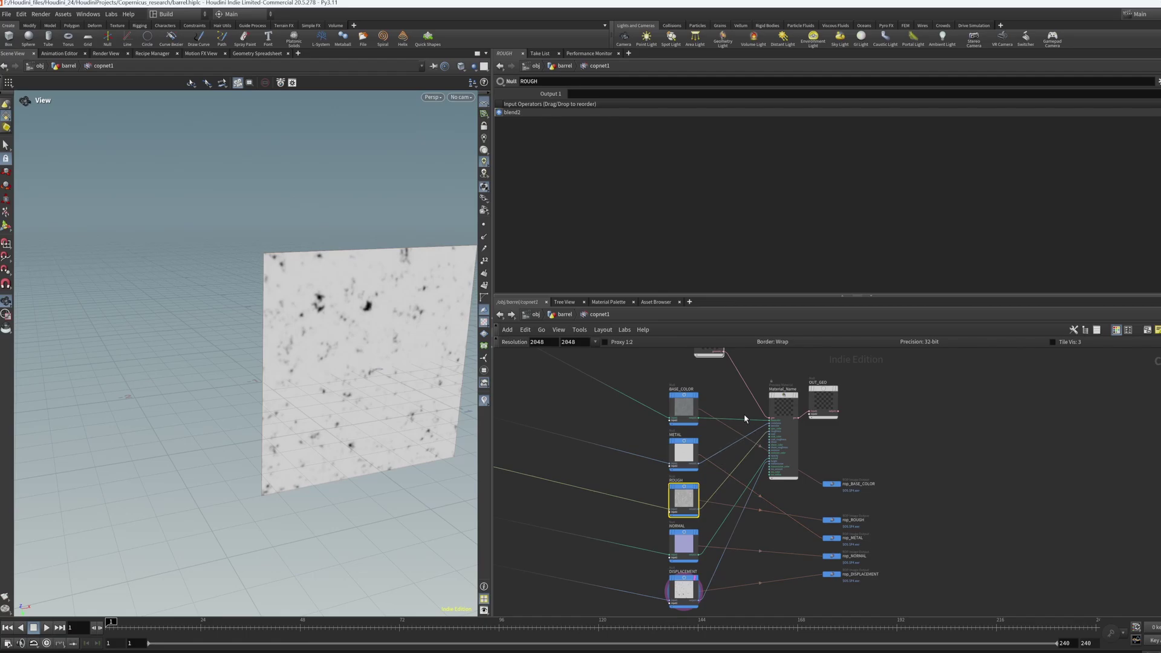
scroll(775, 445, up, 3)
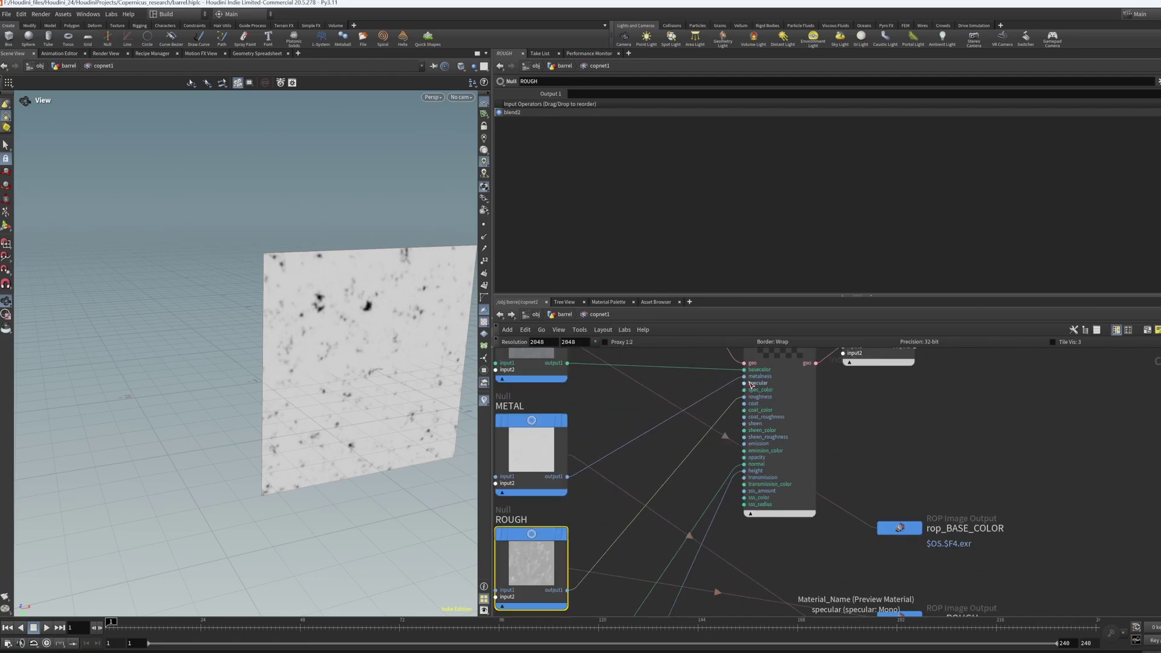
scroll(766, 477, down, 3)
scroll(780, 494, up, 4)
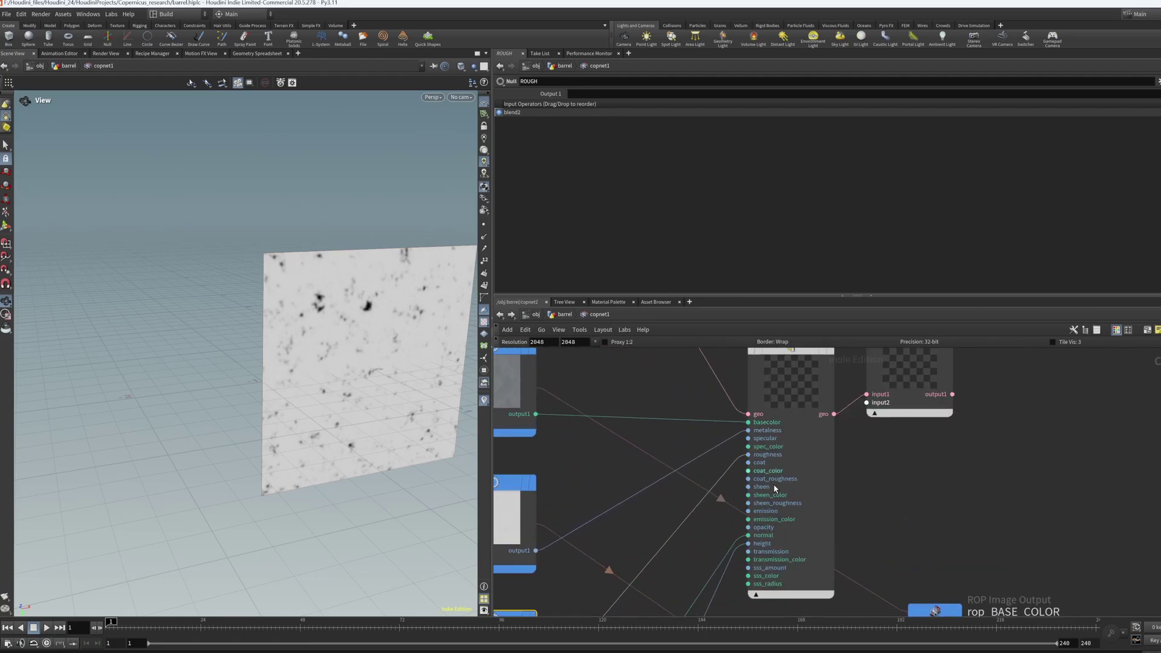
scroll(780, 495, down, 3)
scroll(768, 478, down, 2)
scroll(765, 459, up, 2)
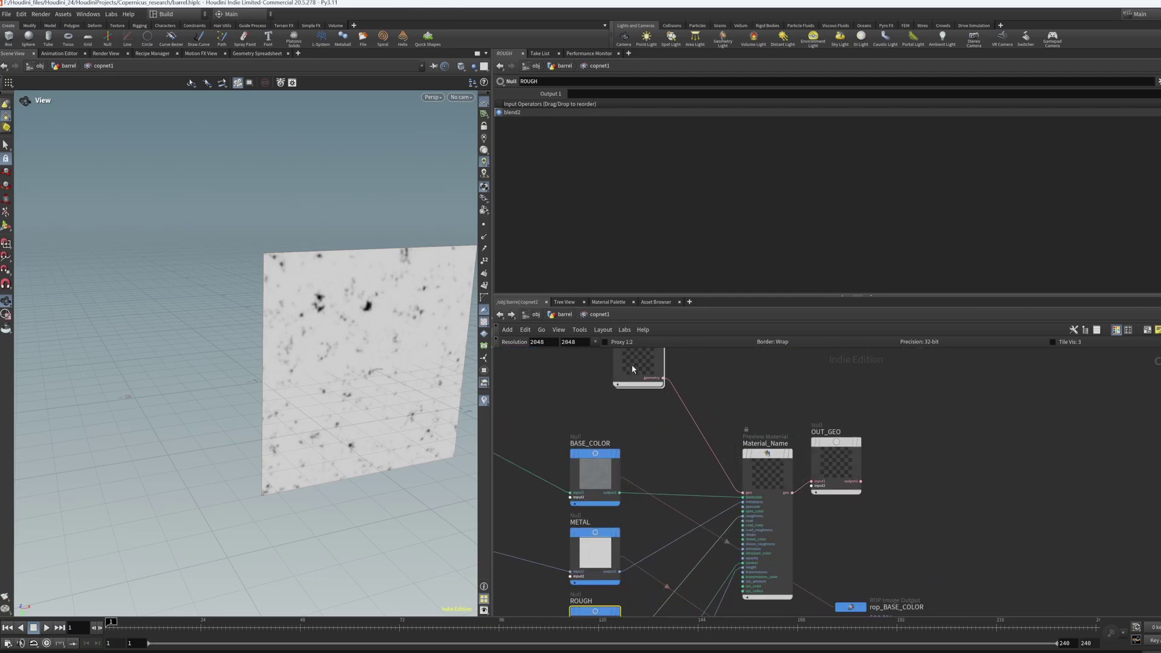
Step: Open sopimport1's settings and delete its connection to Material_Name
drag(633, 366, 687, 429)
click(687, 429)
scroll(747, 473, up, 2)
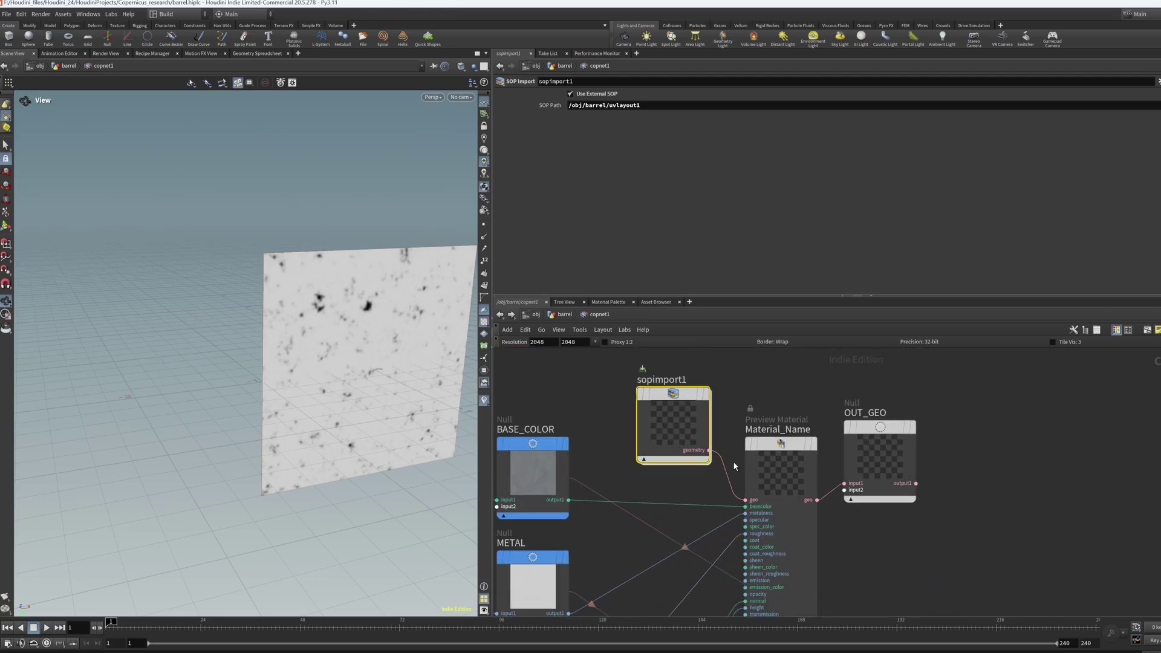
drag(734, 462, 726, 485)
click(786, 453)
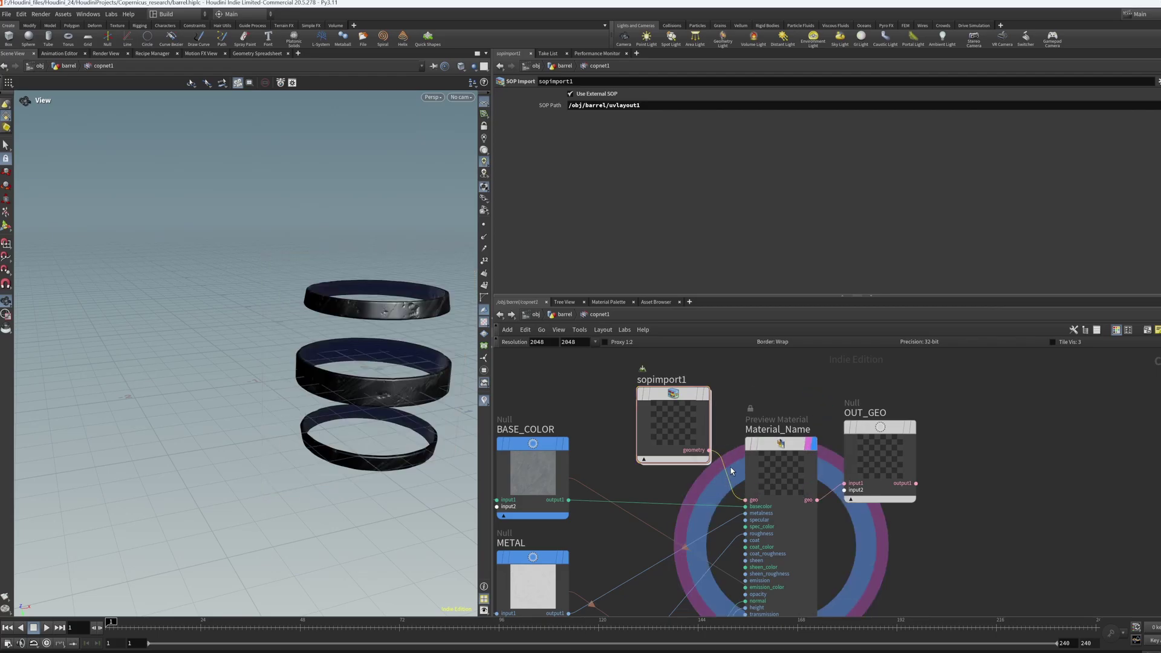
key(Delete)
drag(313, 379, 337, 363)
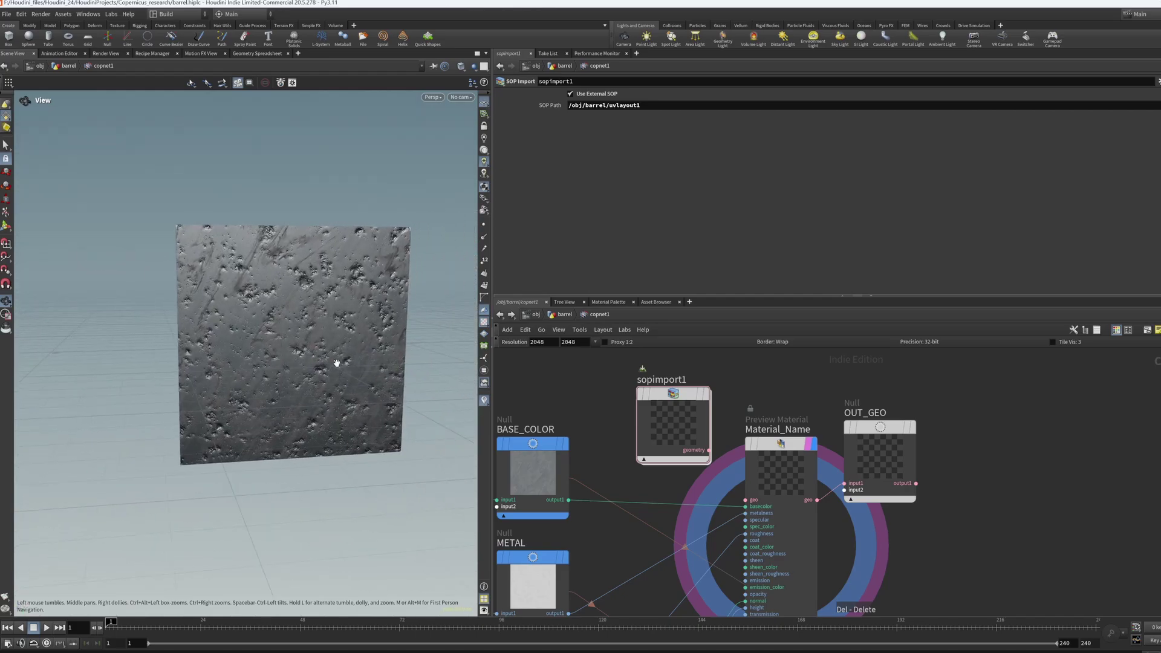
Step: Set the Material_Name preview geometry to Sphere
click(781, 465)
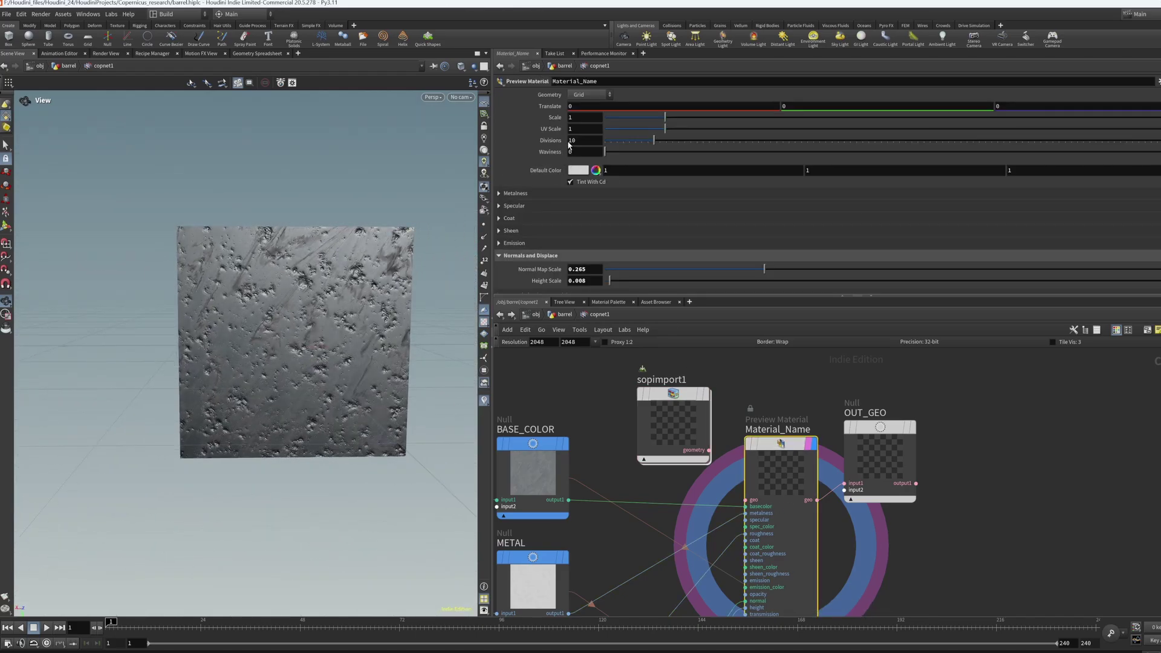
click(589, 95)
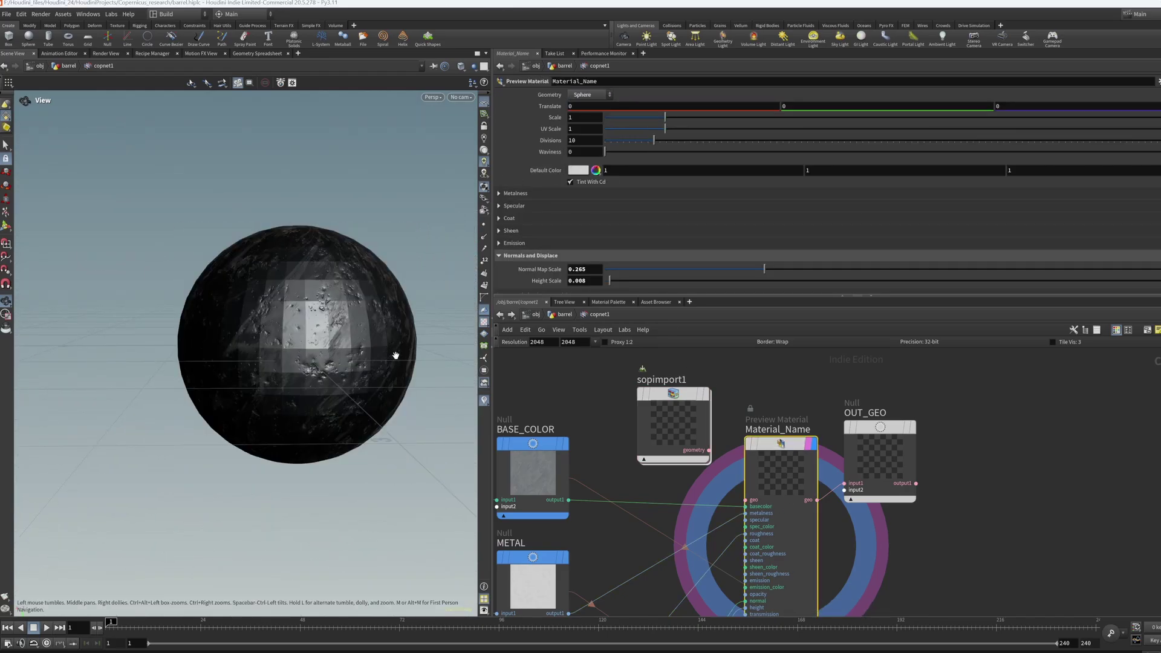
drag(371, 355, 372, 393)
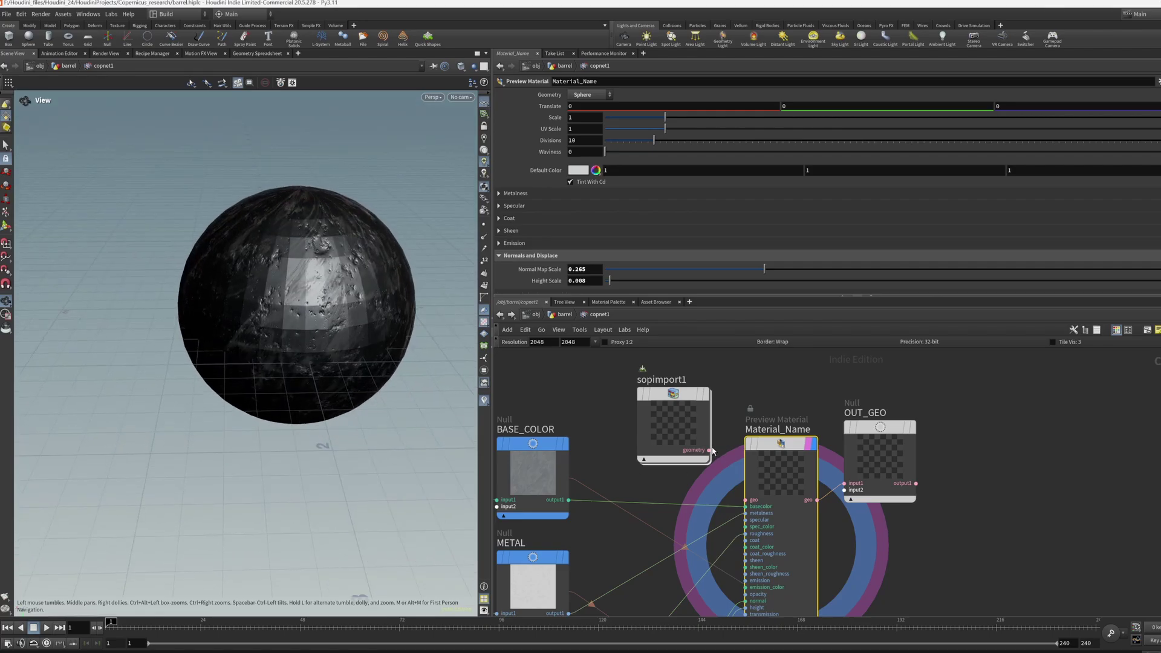
Step: Wire sopimport1's geometry into Material_Name to preview the texture on the barrel rings
drag(710, 451, 746, 500)
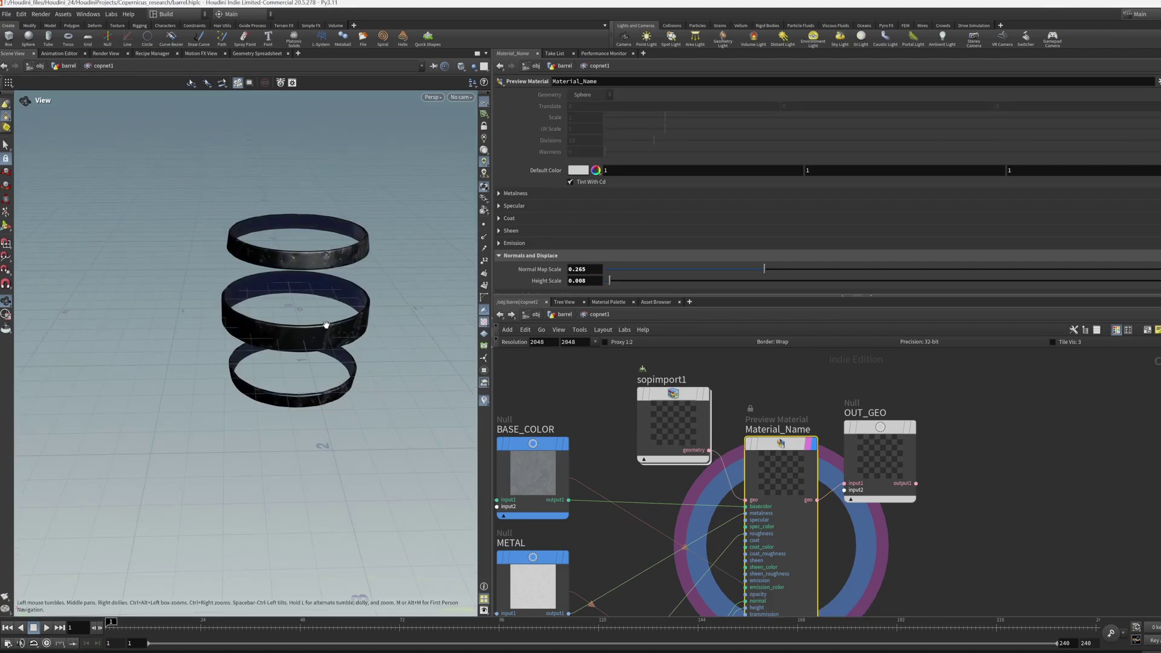
key(space+1)
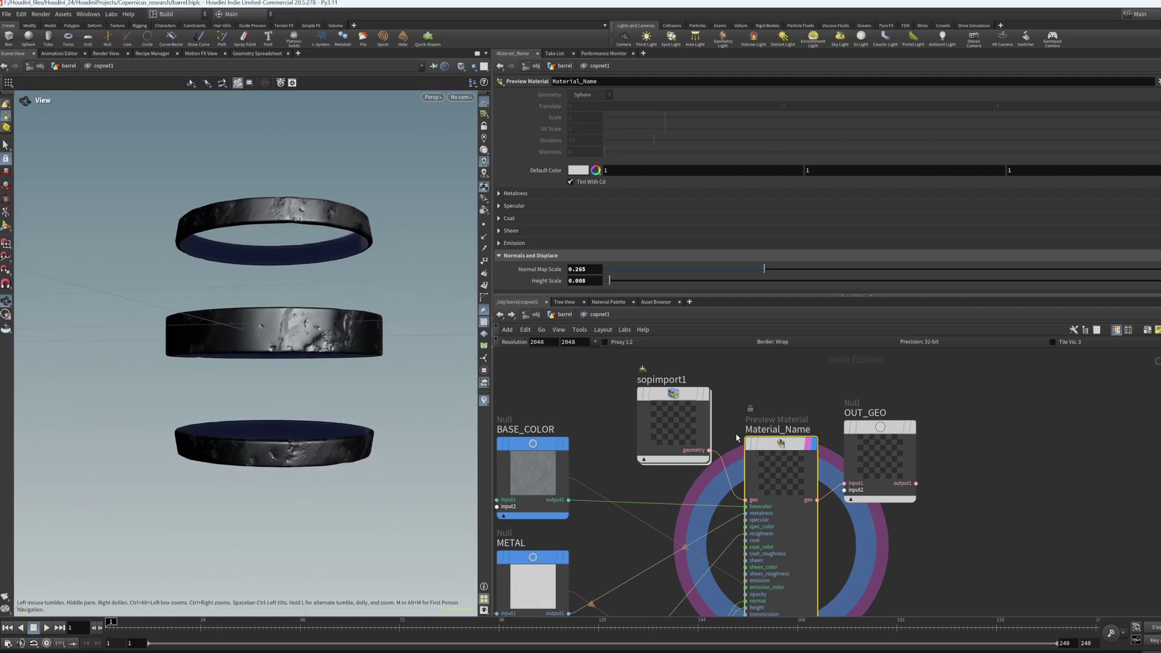
scroll(795, 412, down, 2)
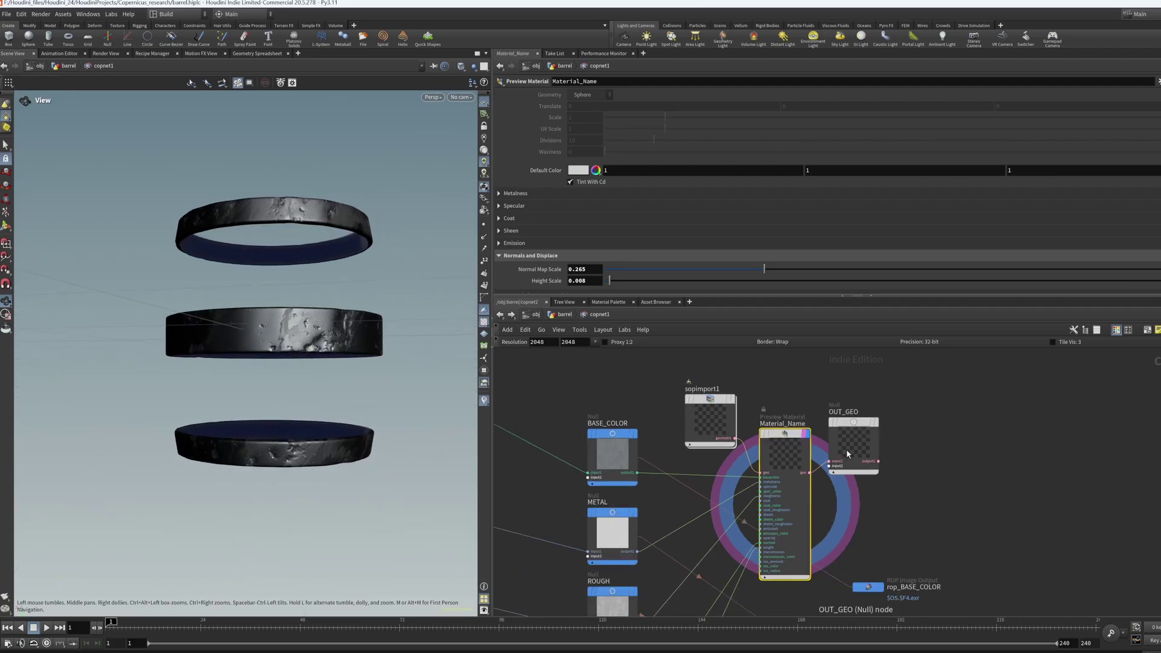
drag(858, 462, 848, 451)
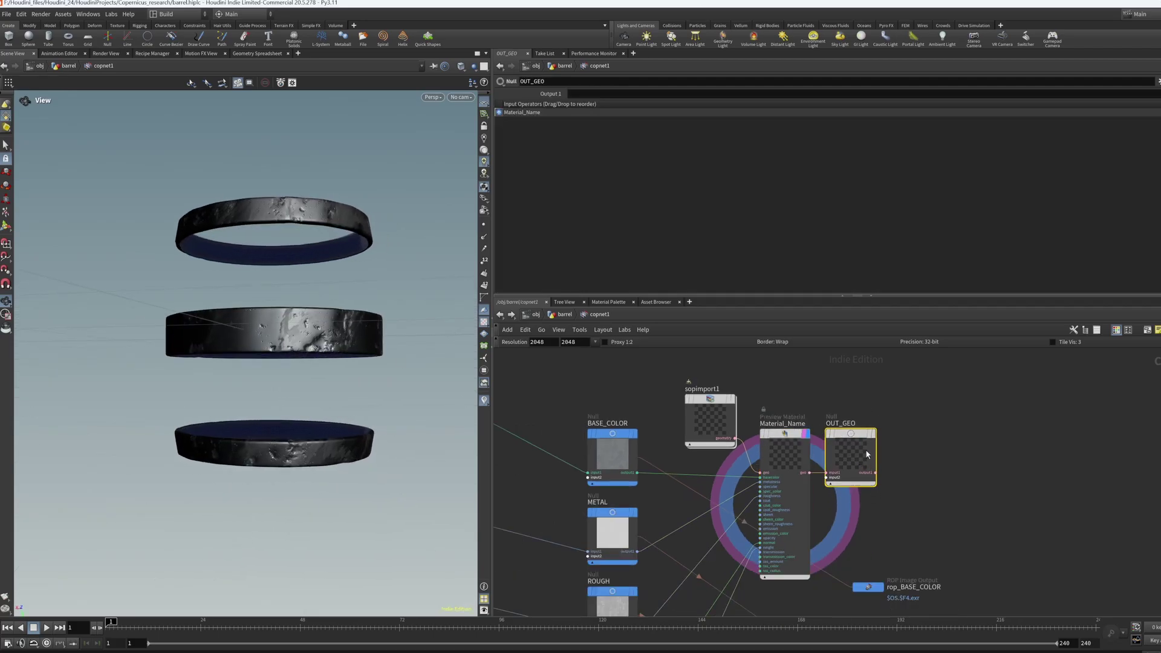
scroll(850, 484, down, 2)
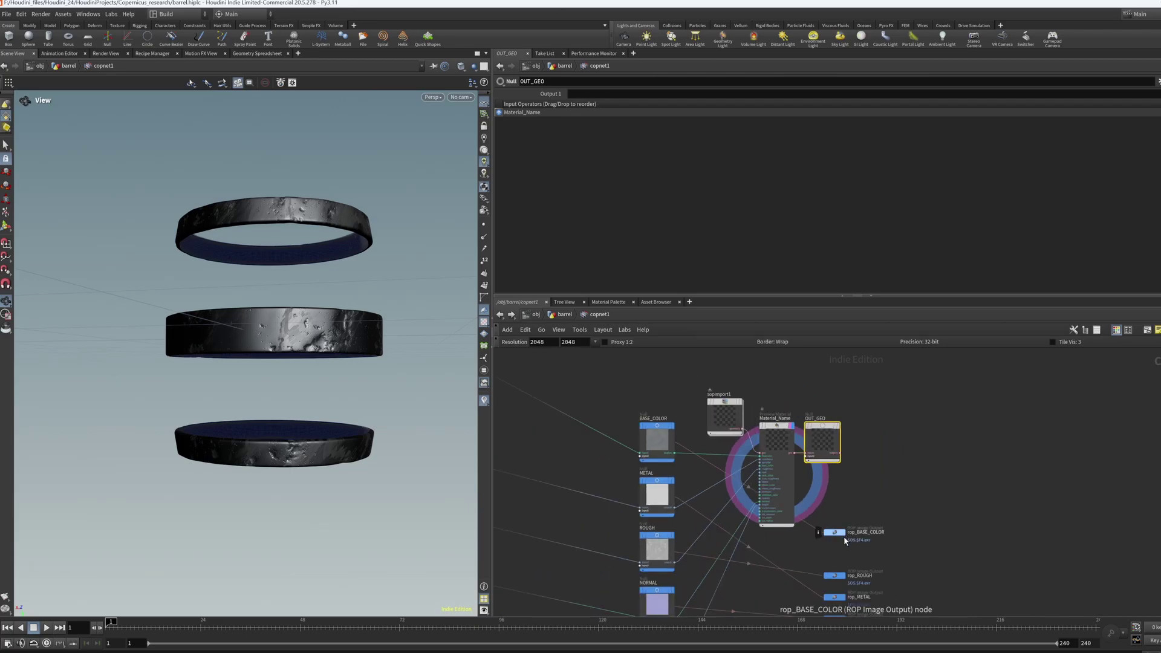
Step: Select rop_BASE_COLOR to show its output settings
scroll(843, 536, down, 2)
scroll(823, 516, up, 3)
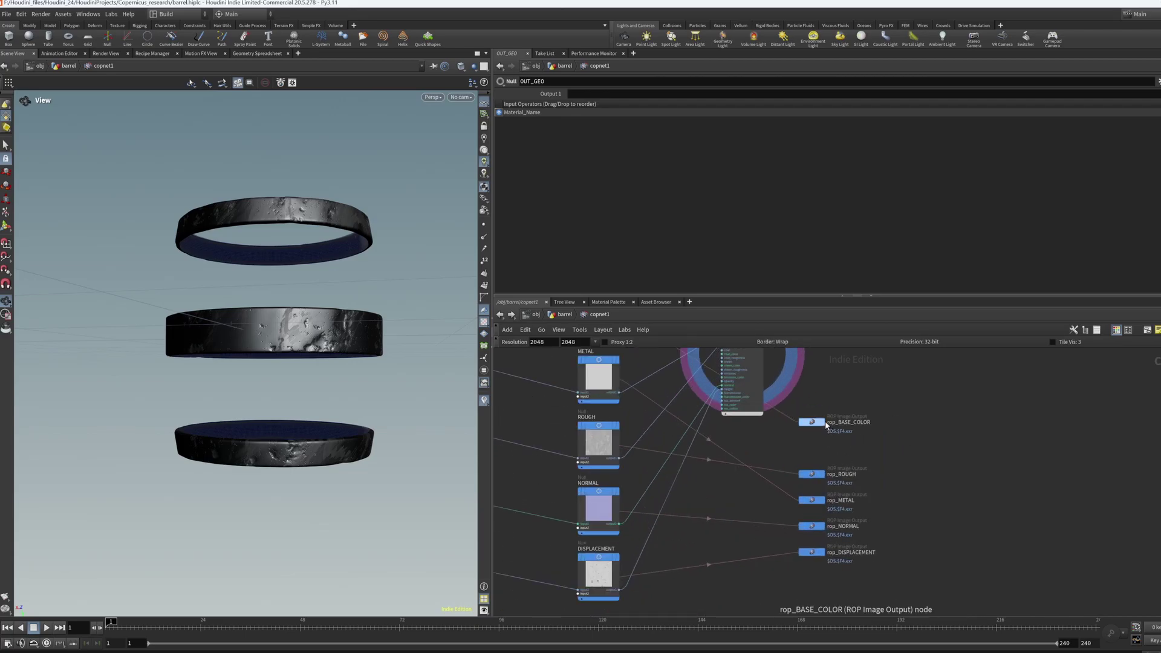
click(811, 422)
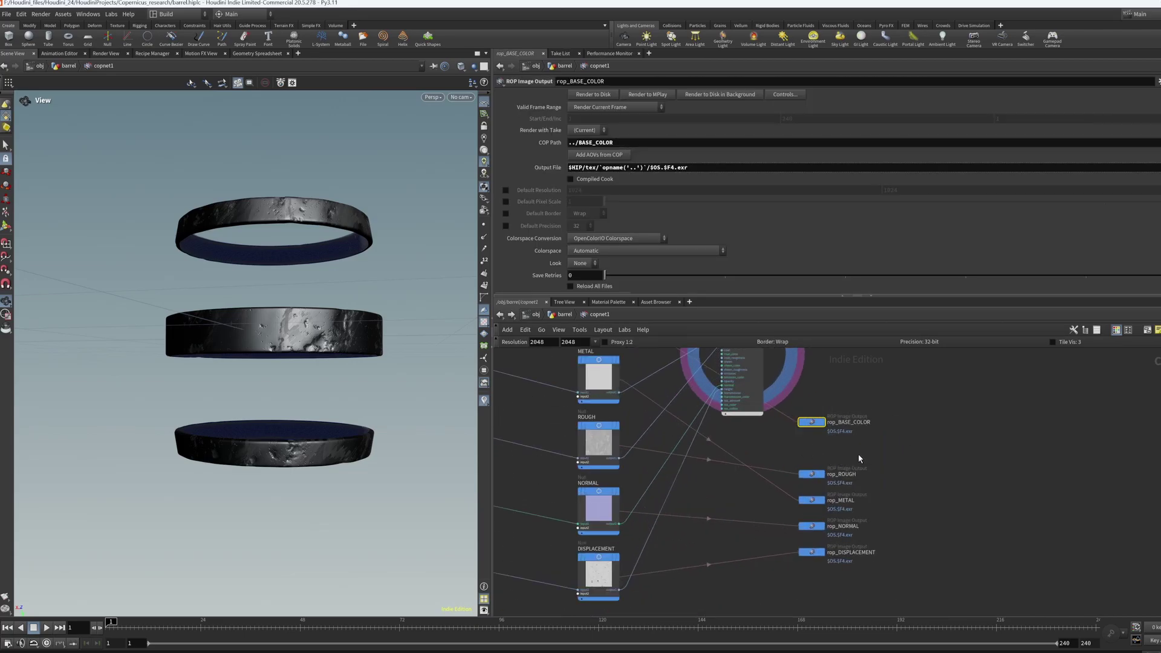
drag(867, 456, 808, 487)
click(819, 426)
scroll(753, 513, down, 3)
scroll(666, 423, up, 2)
Step: Inspect the BASE_COLOR null's inputs, then return to rop_BASE_COLOR
click(671, 411)
scroll(683, 460, down, 1)
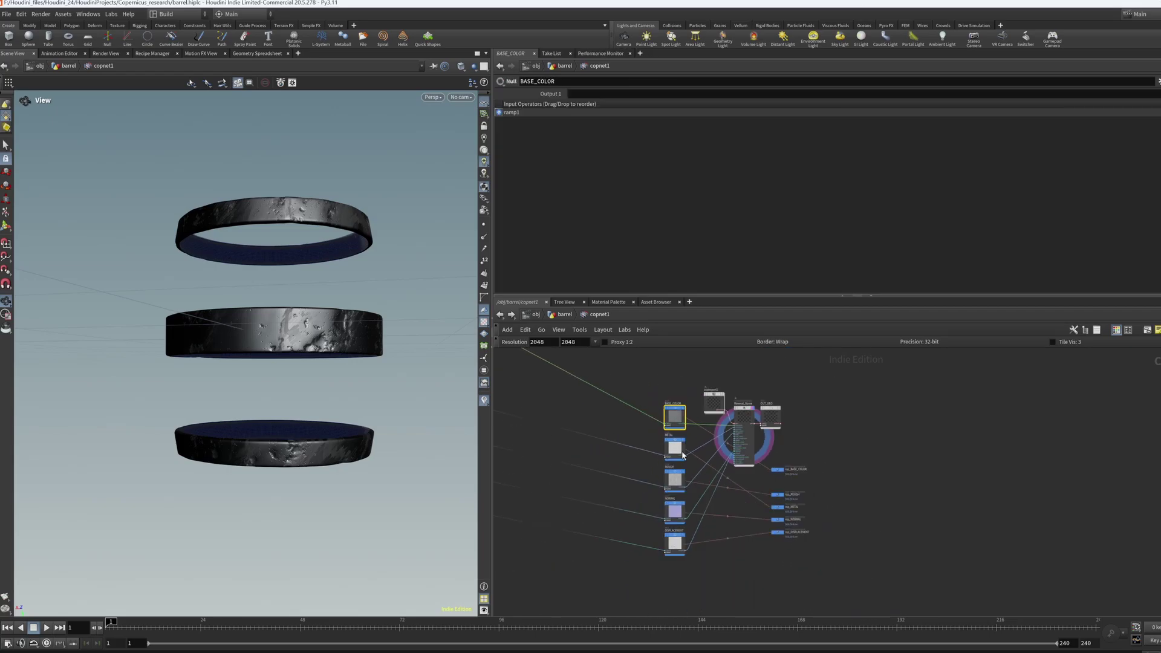
scroll(685, 448, up, 2)
scroll(689, 431, down, 2)
scroll(690, 430, up, 2)
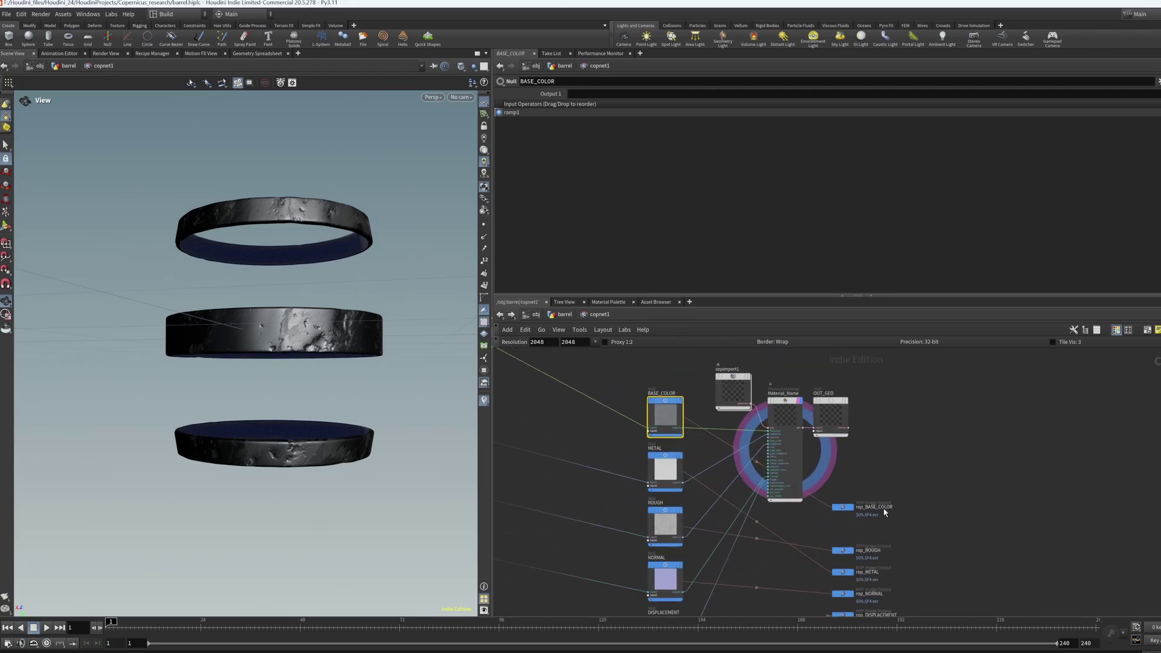
scroll(898, 508, up, 3)
click(760, 501)
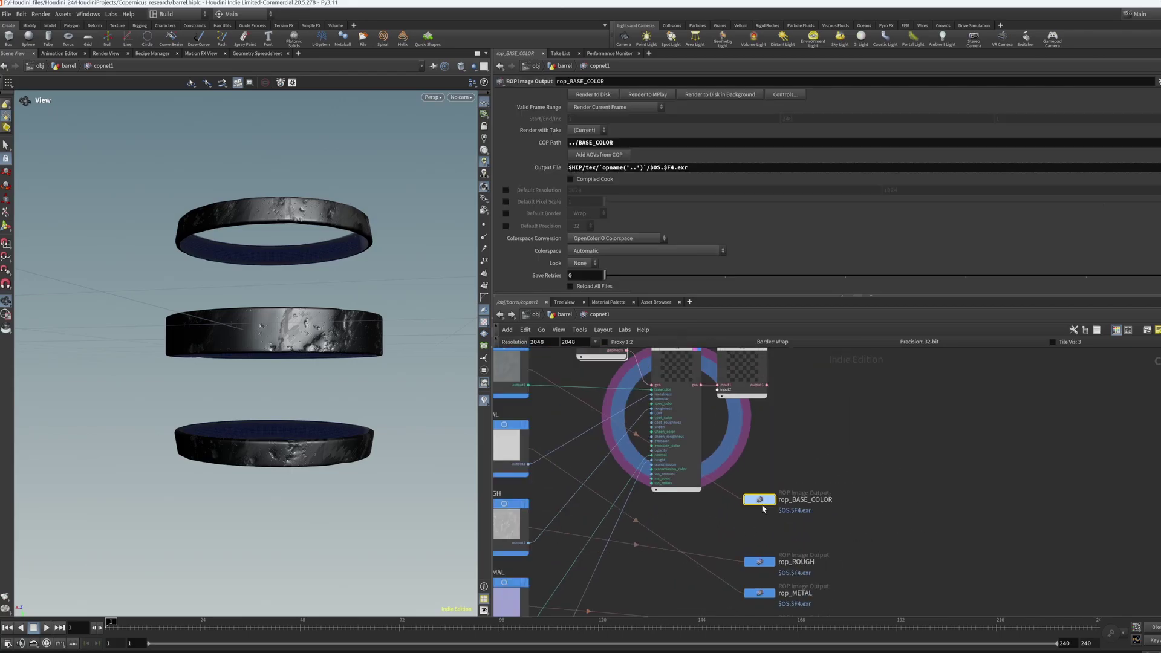
scroll(793, 508, down, 1)
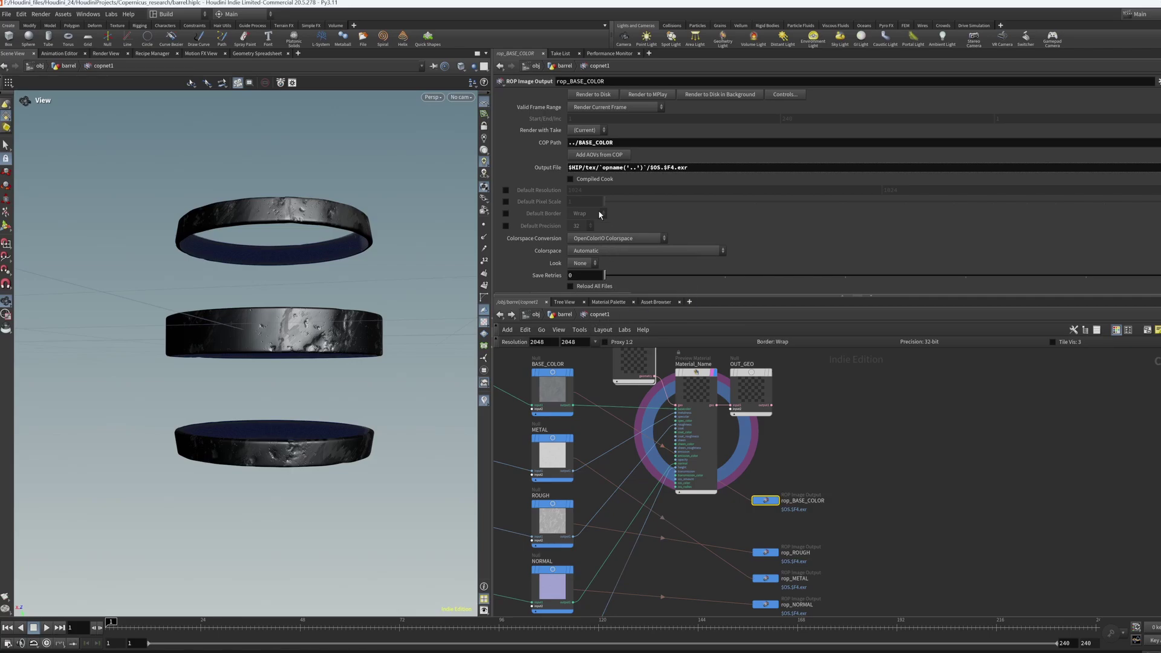
Step: Reveal the expanded output path in tex/copnet1 and leave it unchanged
click(543, 169)
drag(800, 170, 827, 169)
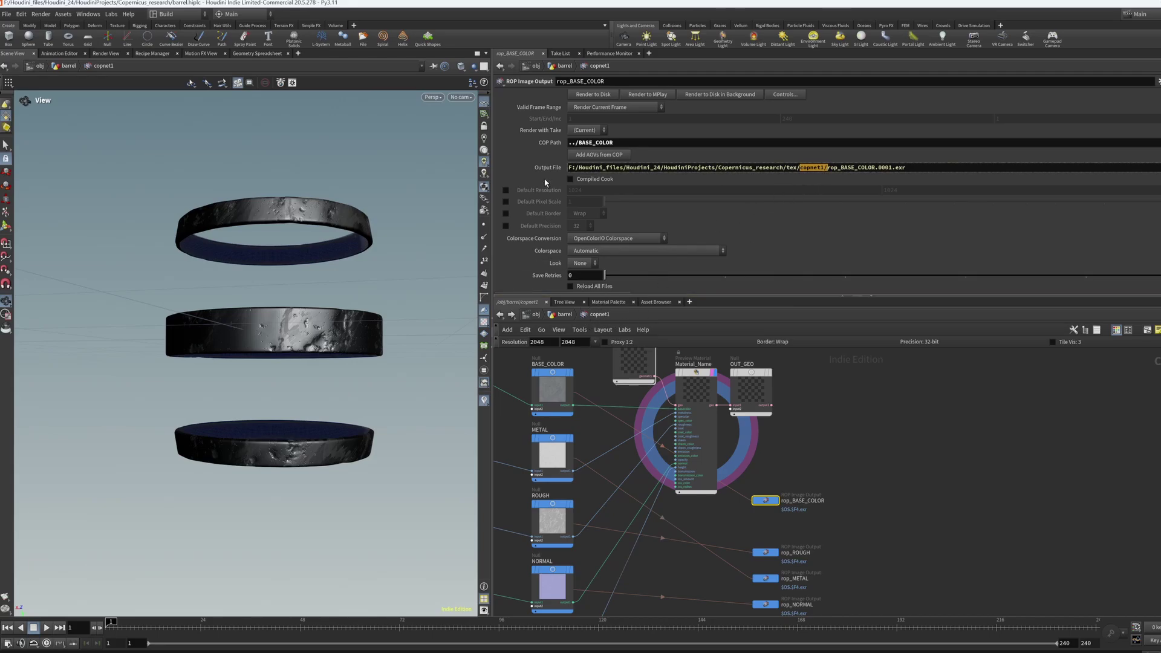
key(Escape)
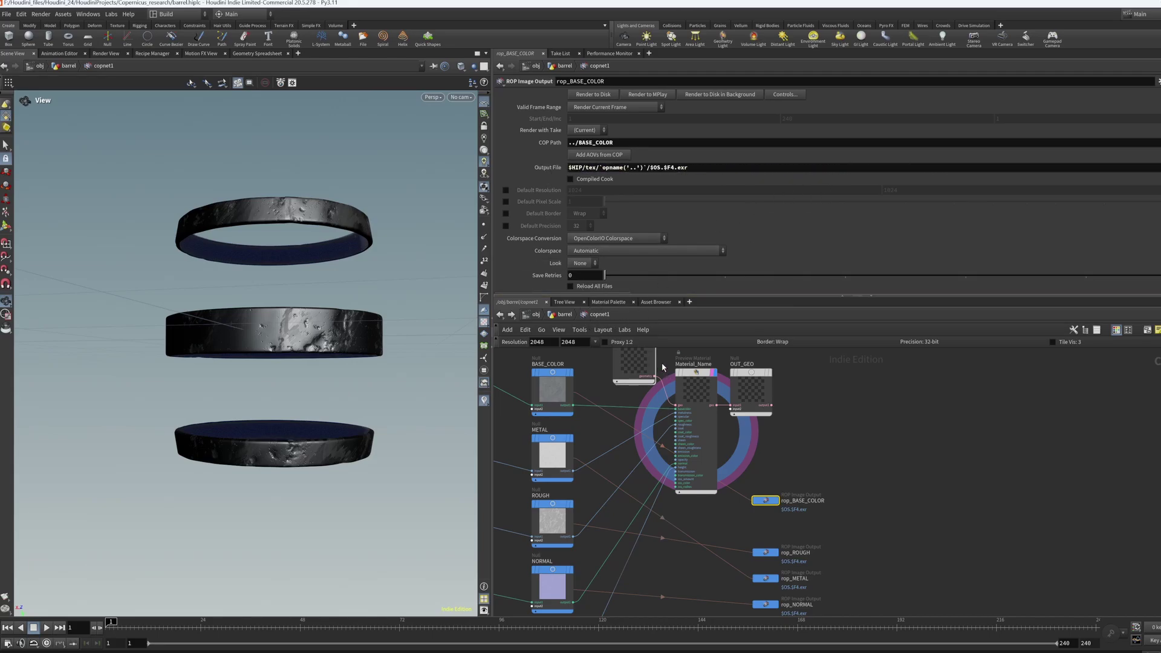
Step: Rename copnet1 to 'metal' and confirm rop_BASE_COLOR's path now resolves into tex/metal
click(565, 314)
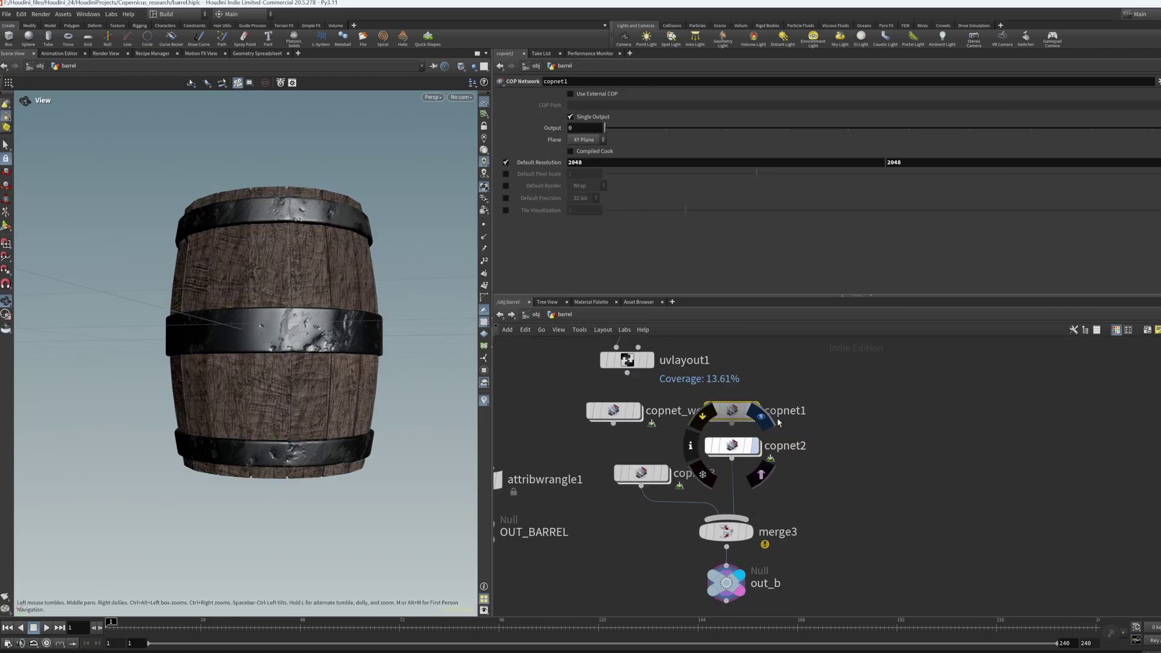
double_click(783, 412)
text(metal)
key(Return)
double_click(730, 412)
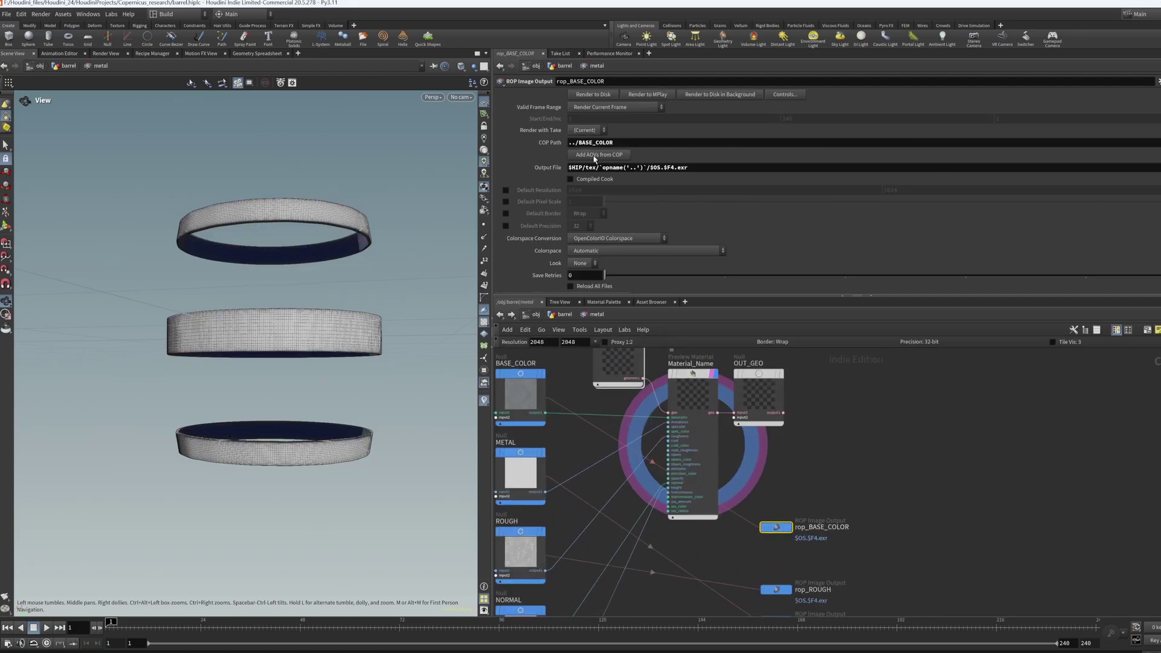
click(548, 168)
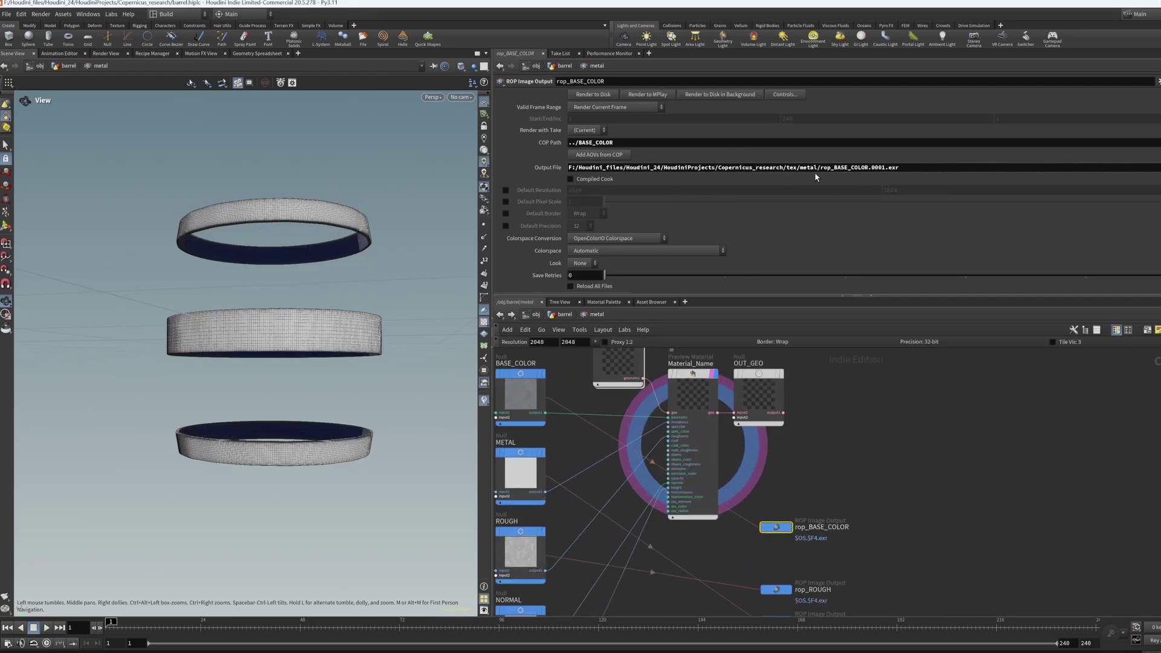
Step: Check Material_Name's textured barrel preview and display the imported geometry
scroll(680, 423, down, 2)
scroll(680, 399, up, 2)
click(679, 393)
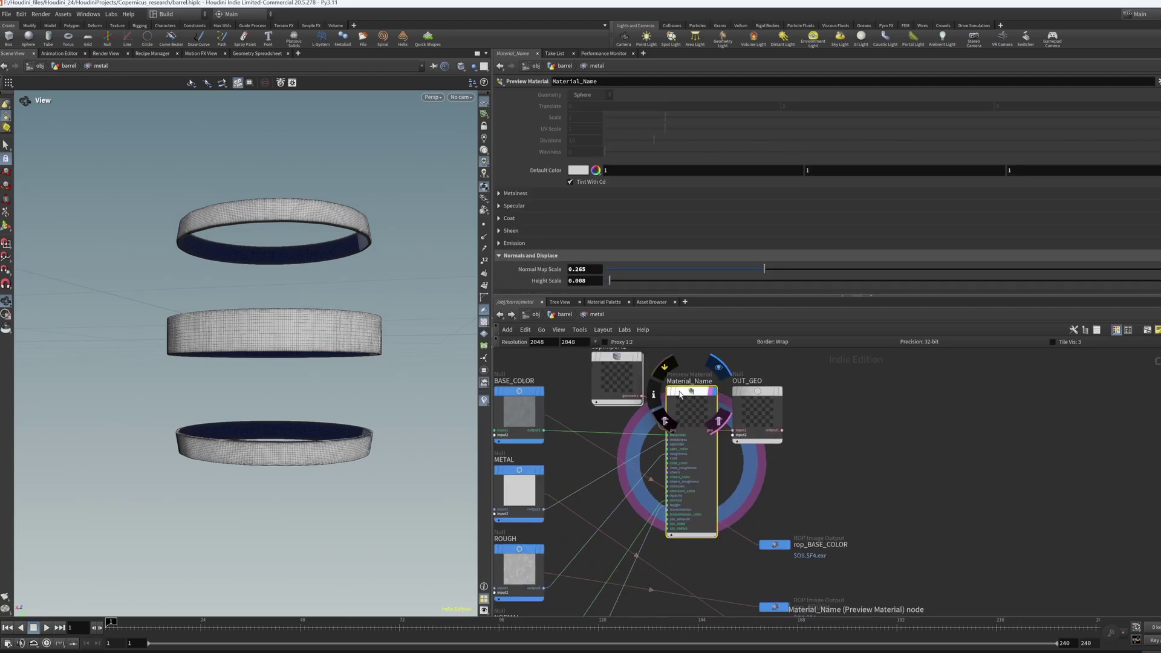
click(678, 394)
scroll(679, 397, down, 2)
scroll(677, 400, up, 1)
scroll(676, 400, up, 1)
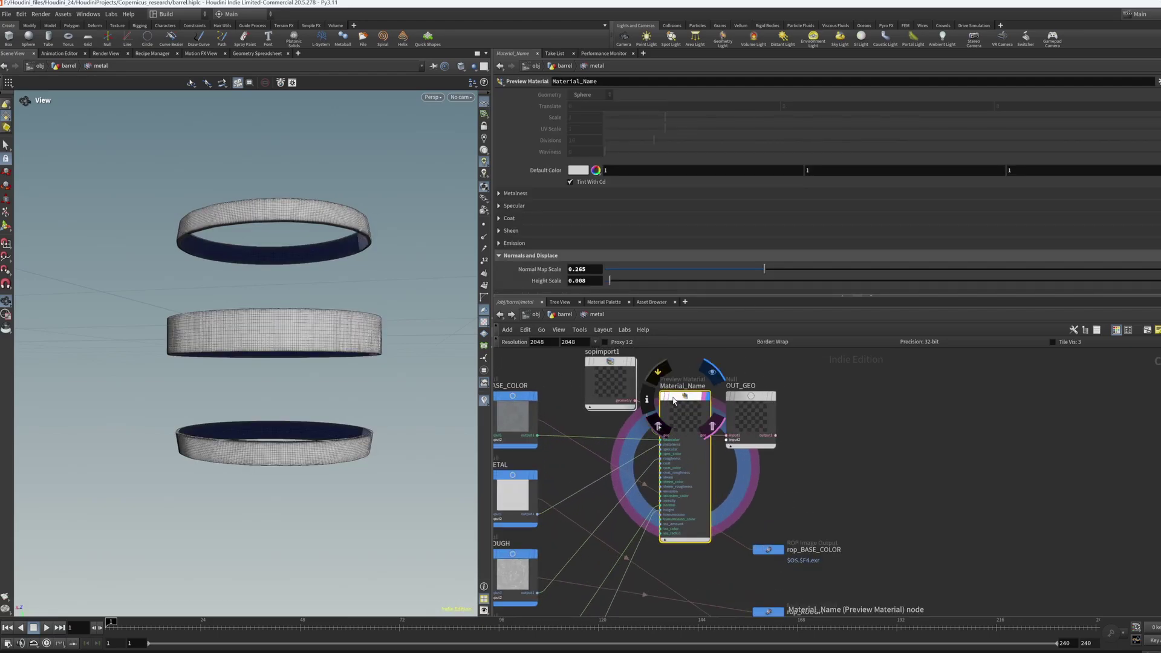
scroll(674, 401, down, 2)
scroll(674, 400, up, 3)
click(605, 378)
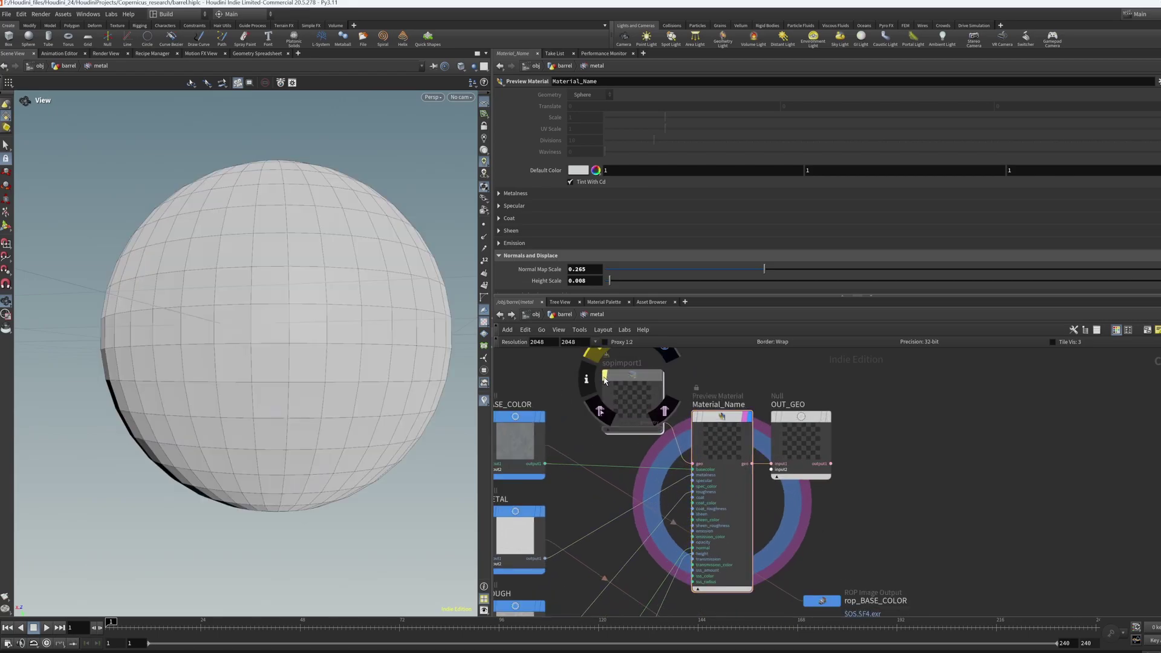
Step: Inspect rop_ROUGH's output settings
scroll(695, 484, down, 2)
scroll(726, 520, up, 1)
scroll(750, 539, down, 1)
scroll(763, 551, up, 1)
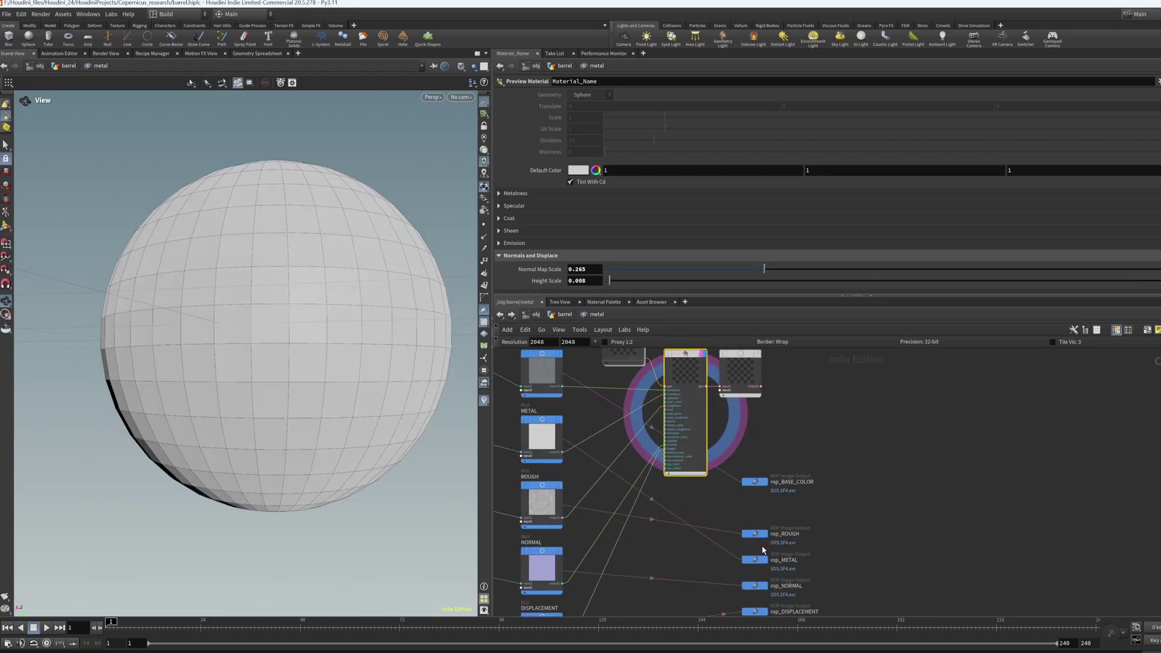
scroll(753, 508, down, 1)
scroll(765, 546, up, 2)
click(741, 483)
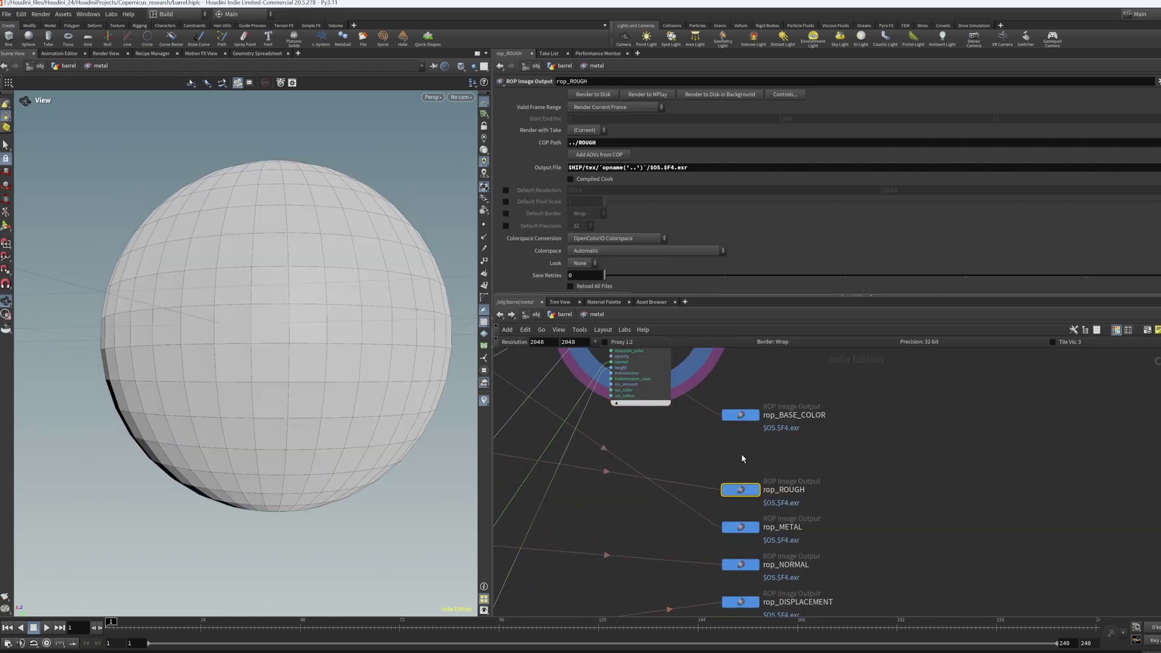
scroll(747, 506, down, 3)
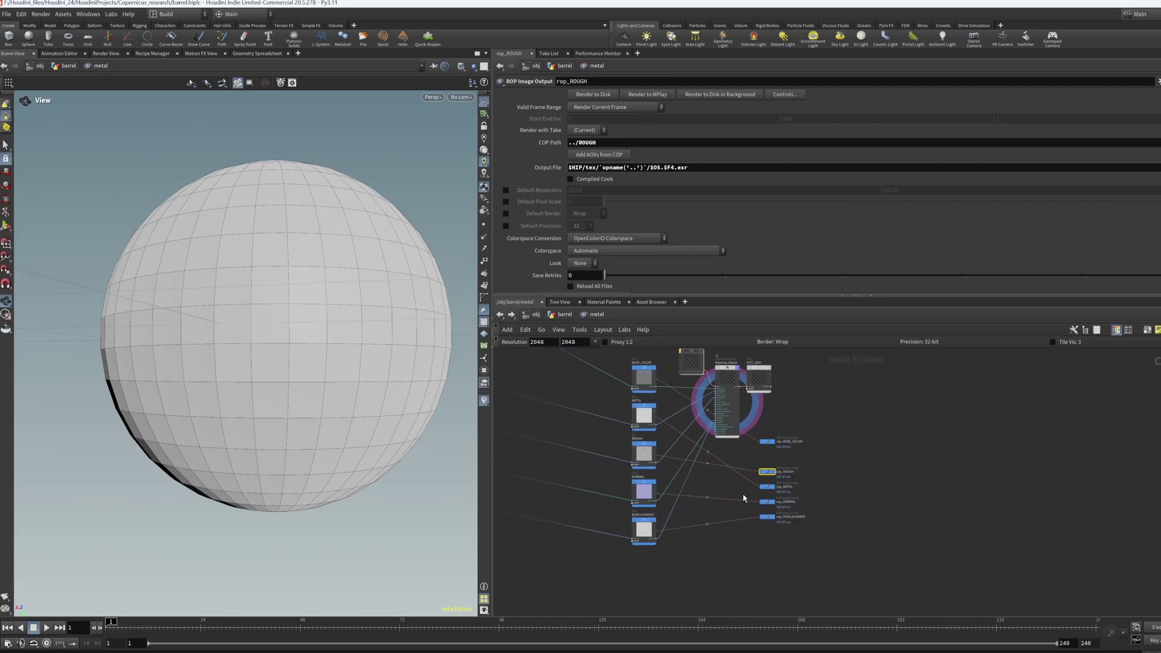
scroll(736, 495, down, 1)
scroll(729, 469, up, 2)
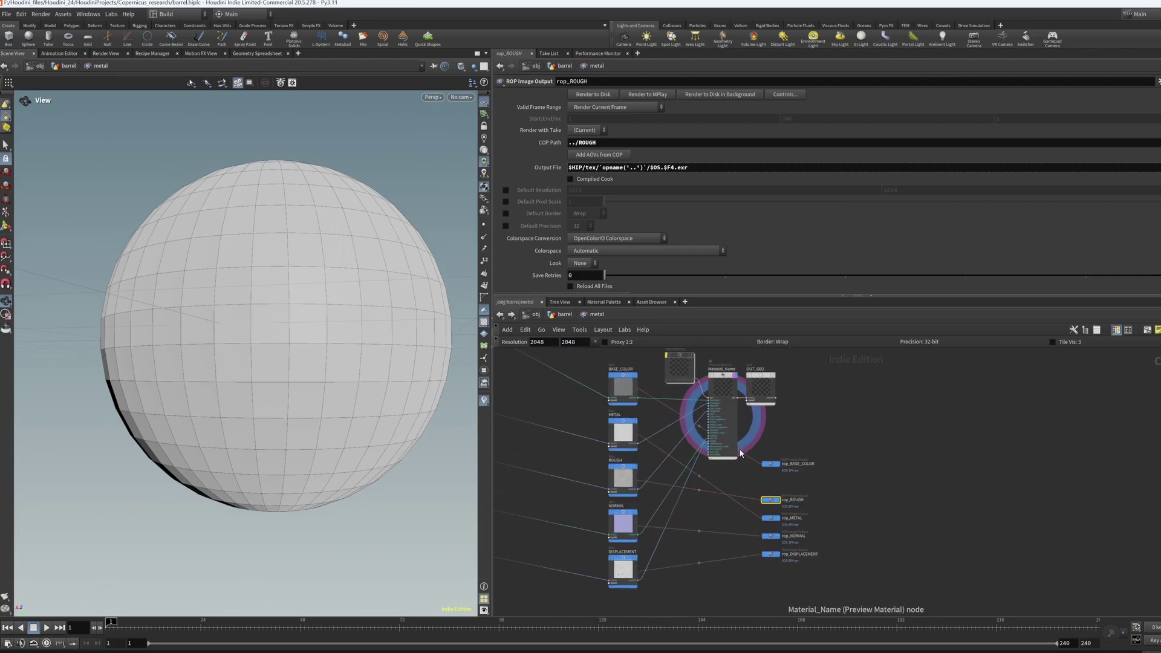
scroll(726, 454, up, 2)
scroll(728, 441, down, 3)
scroll(728, 425, up, 2)
scroll(730, 433, down, 2)
scroll(738, 451, down, 2)
scroll(747, 480, up, 2)
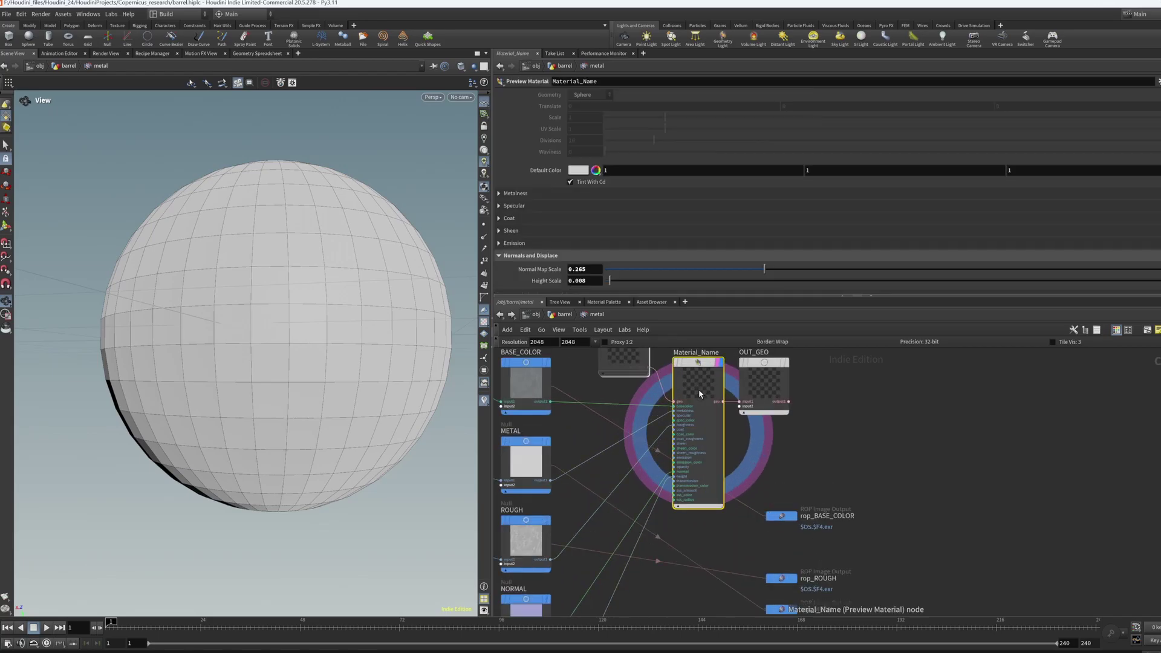
Step: Review the Material_Name preview material settings
click(698, 467)
scroll(708, 496, down, 2)
scroll(732, 545, up, 3)
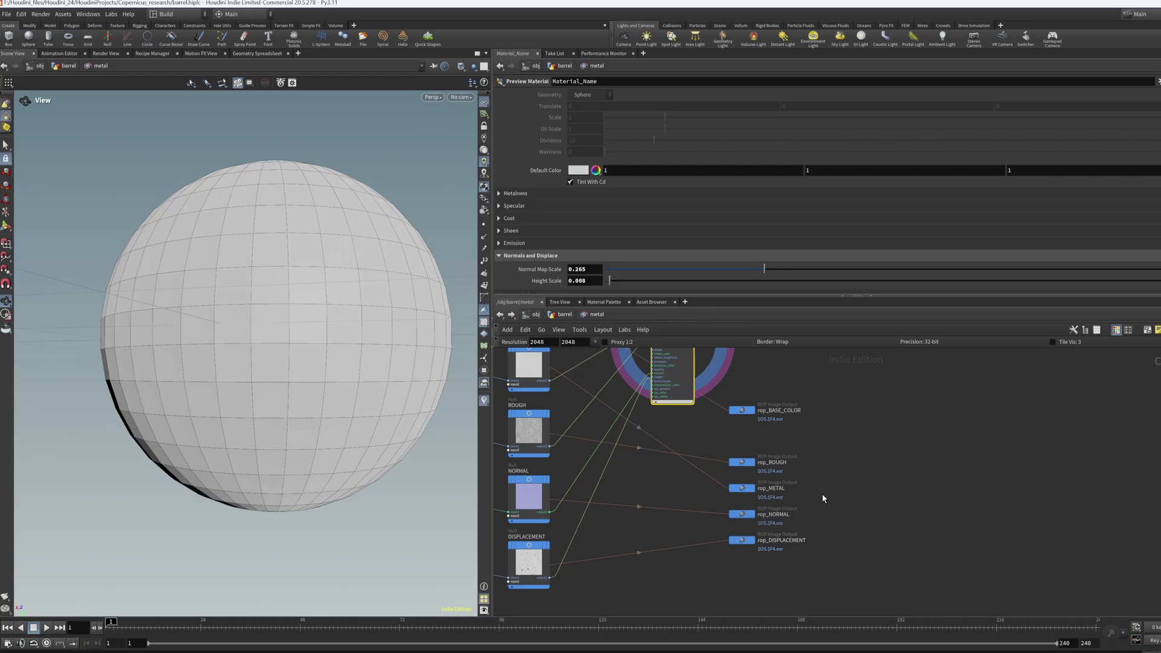
scroll(822, 495, down, 2)
scroll(804, 495, down, 2)
scroll(807, 424, down, 2)
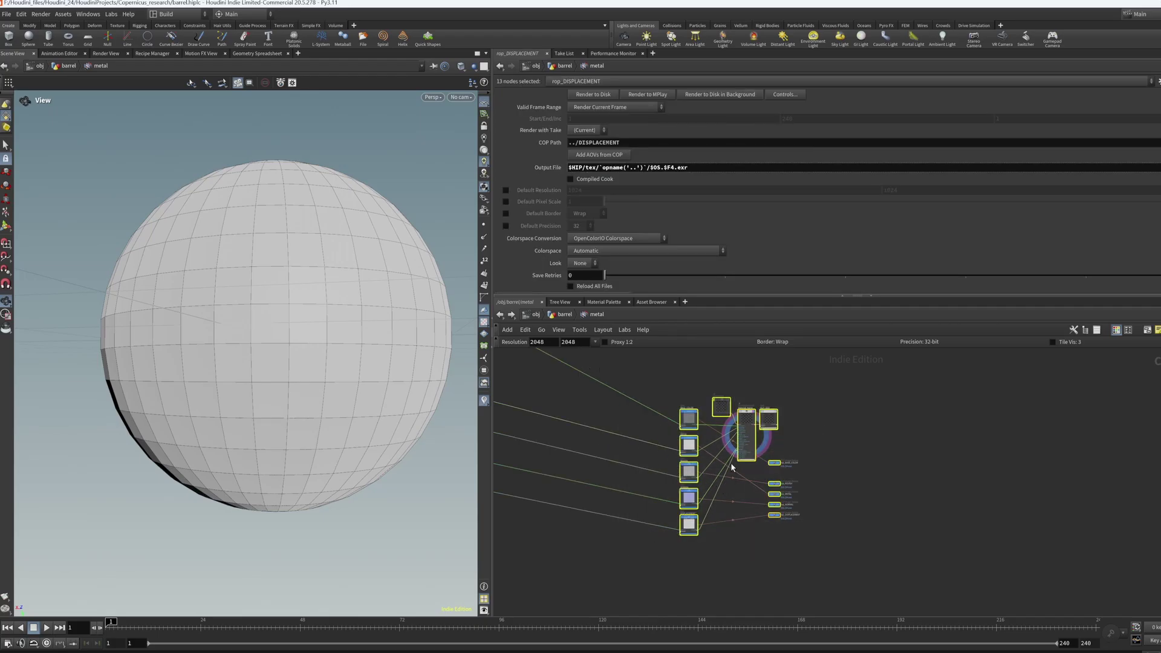
Step: Box-select all 13 nodes of the material setup
scroll(618, 448, up, 1)
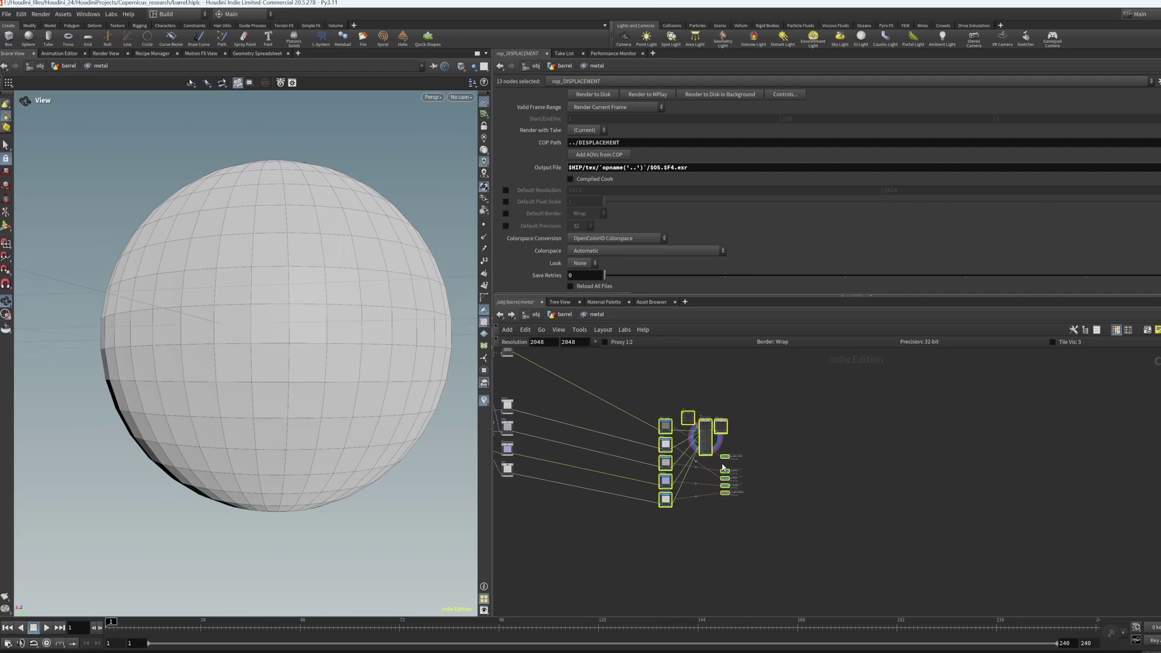
scroll(680, 467, up, 1)
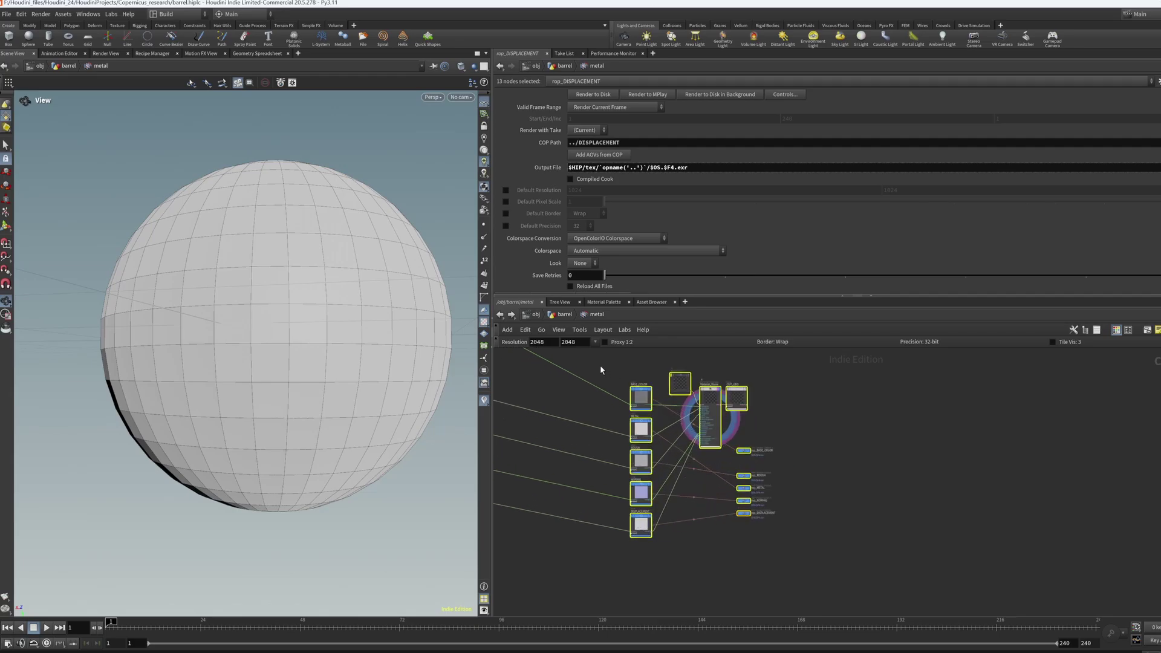
drag(600, 357, 840, 554)
Step: Bring up the selected nodes' context menu to reach Recipes > Save Selected Items as Tool
right_click(647, 464)
mouse_move(659, 594)
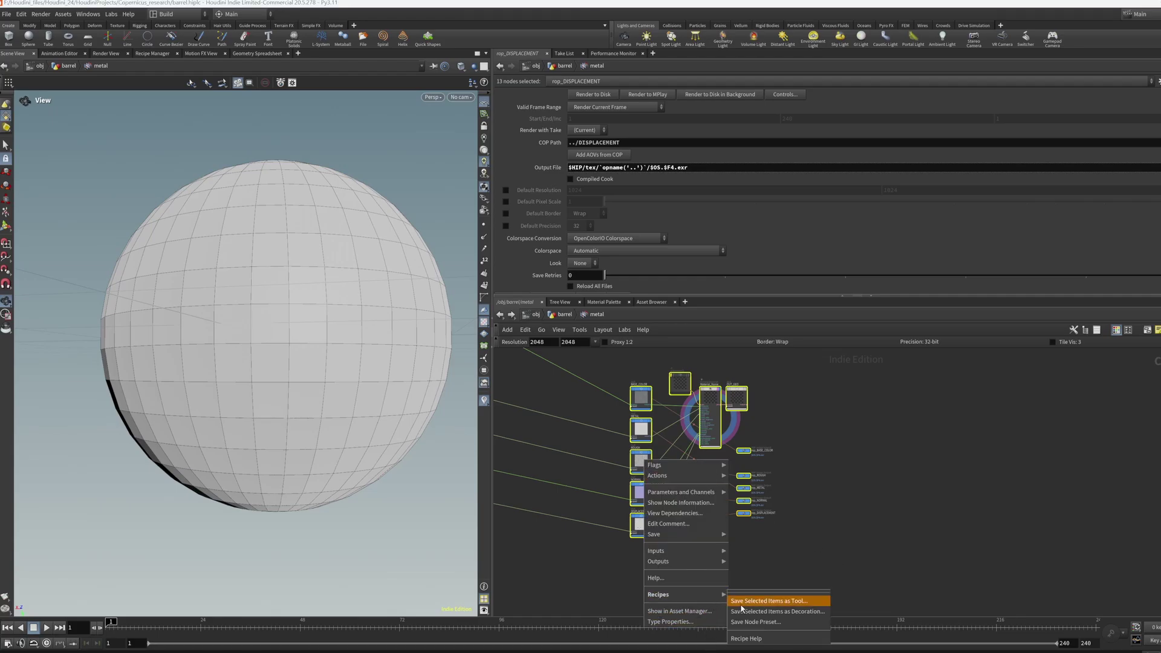
click(615, 554)
key(Tab)
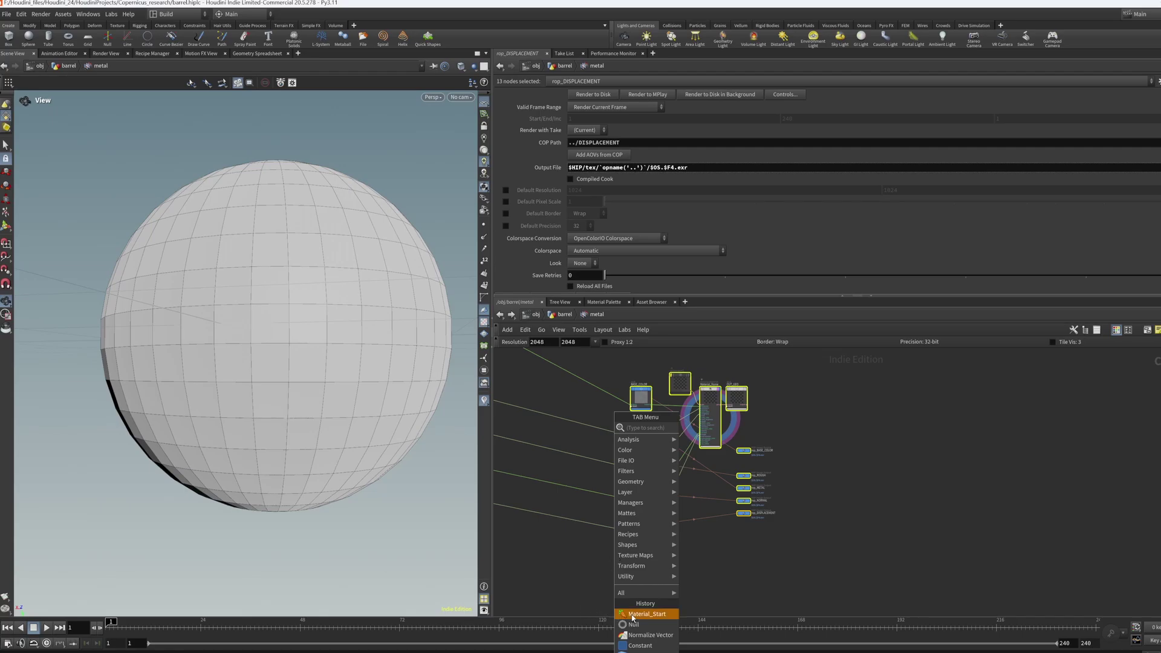
key(Escape)
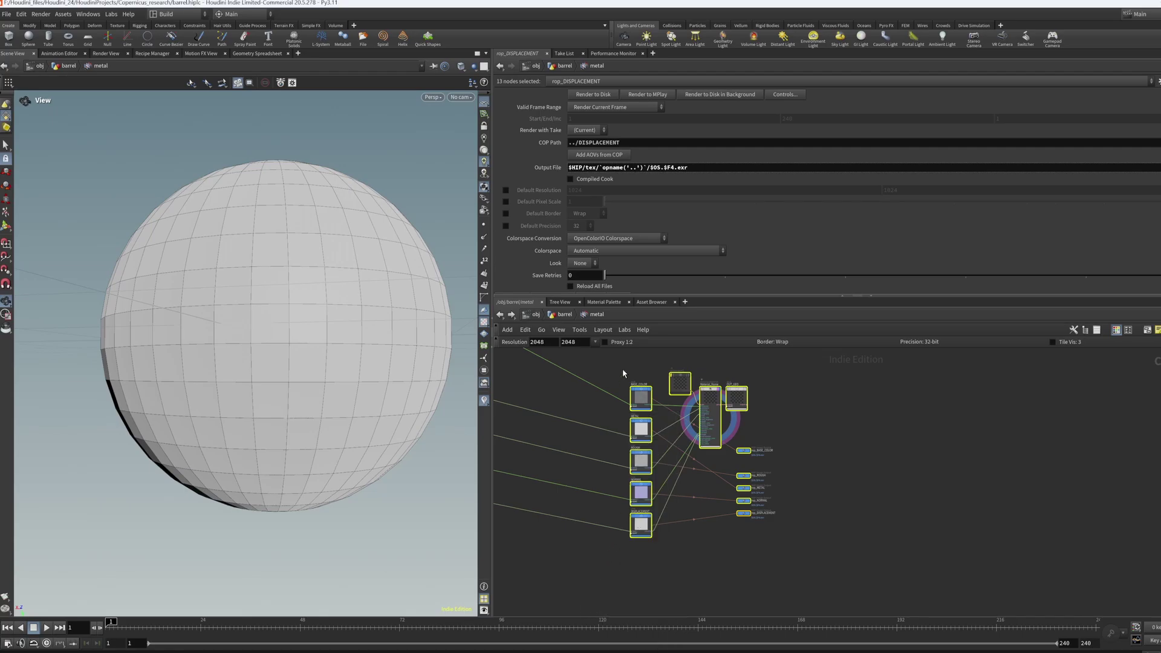
right_click(710, 422)
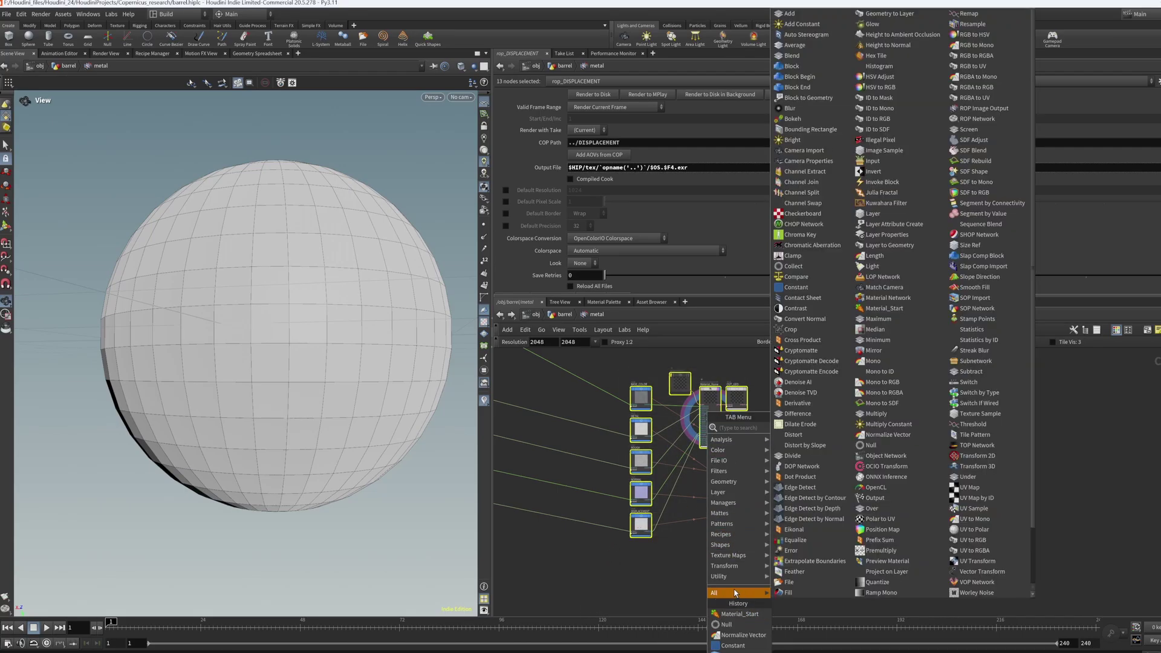
key(Escape)
right_click(644, 500)
key(Escape)
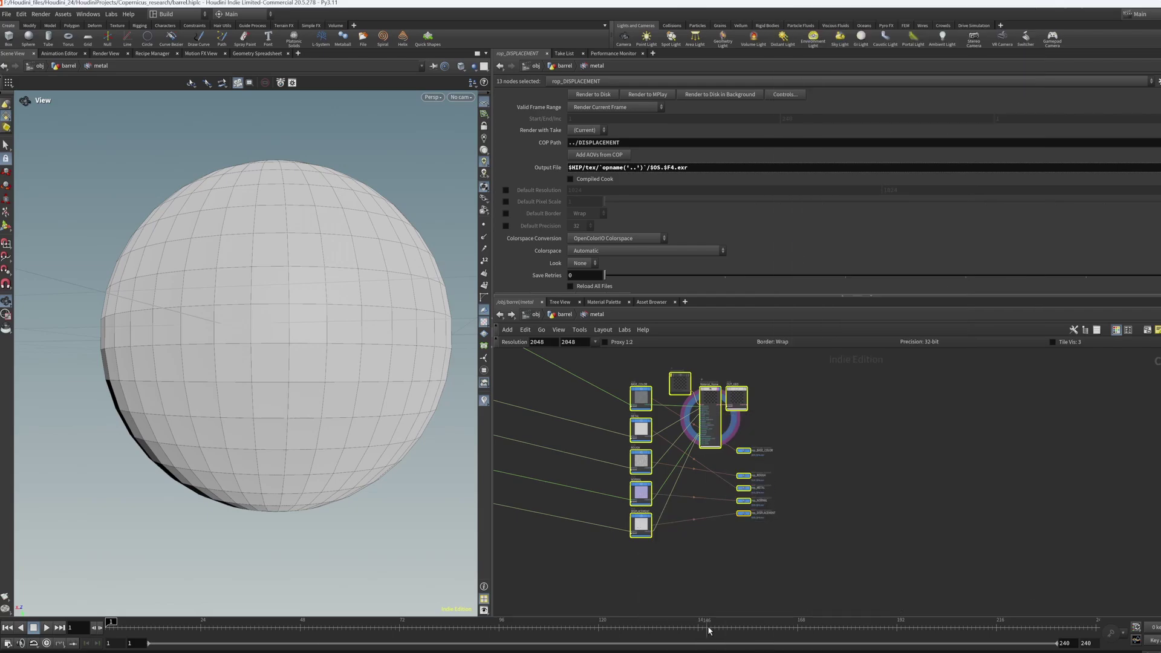
right_click(640, 536)
mouse_move(672, 629)
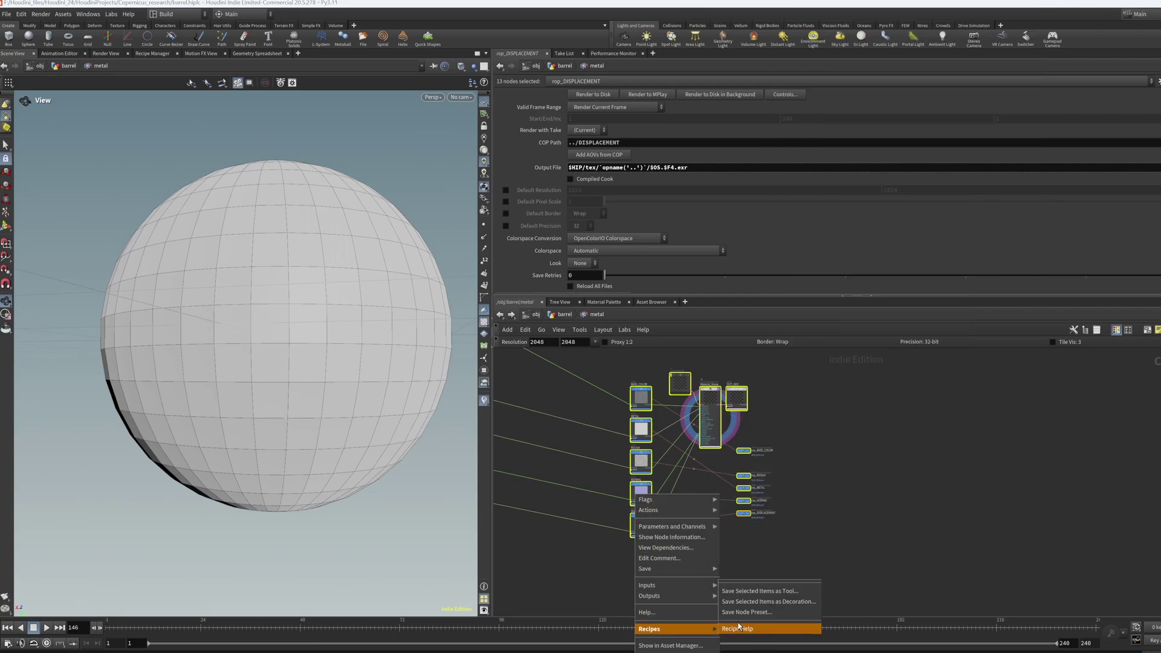
Step: Abandon saving the tool and place a second Material_Start setup from History
click(757, 591)
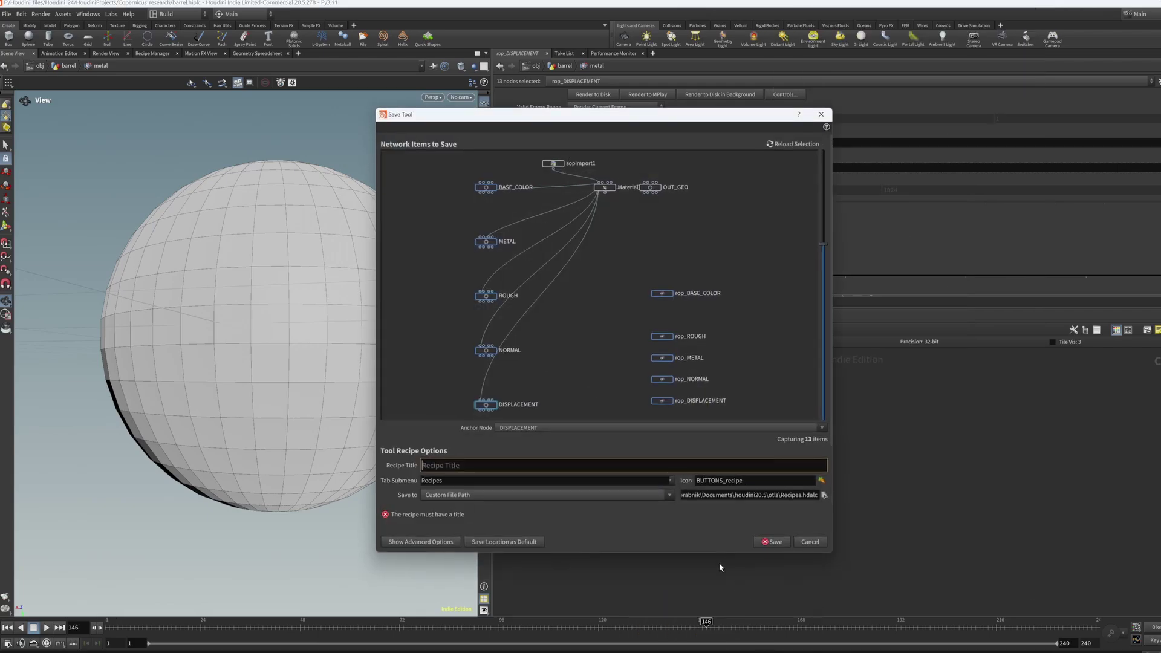
click(816, 544)
key(Tab)
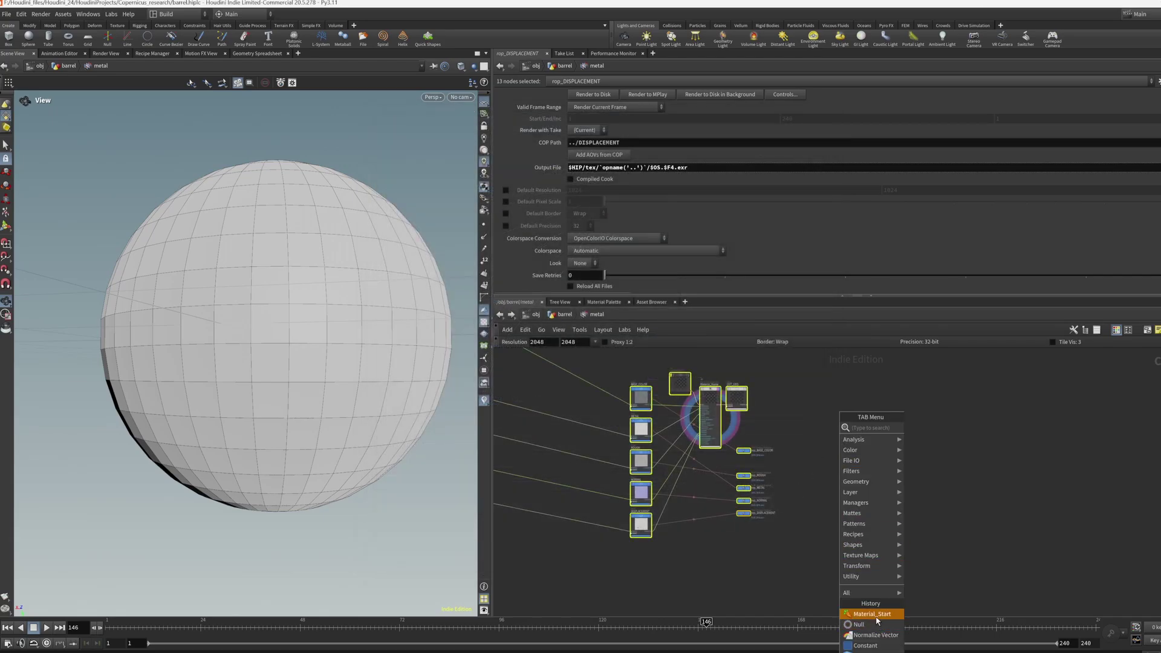
click(877, 614)
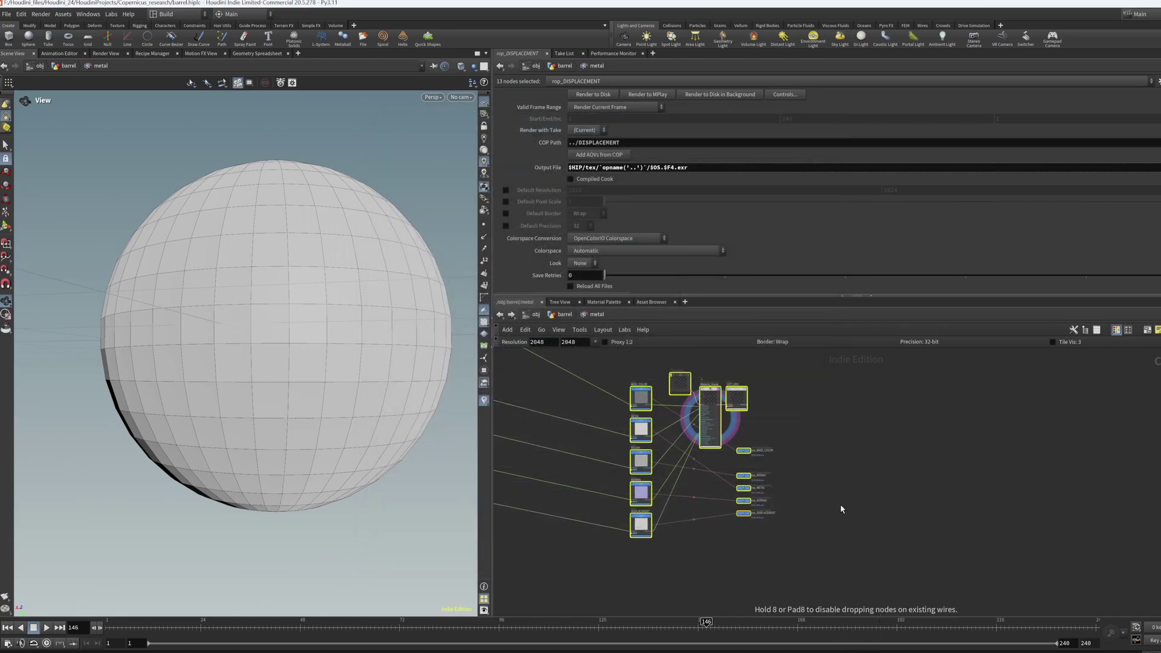
click(811, 484)
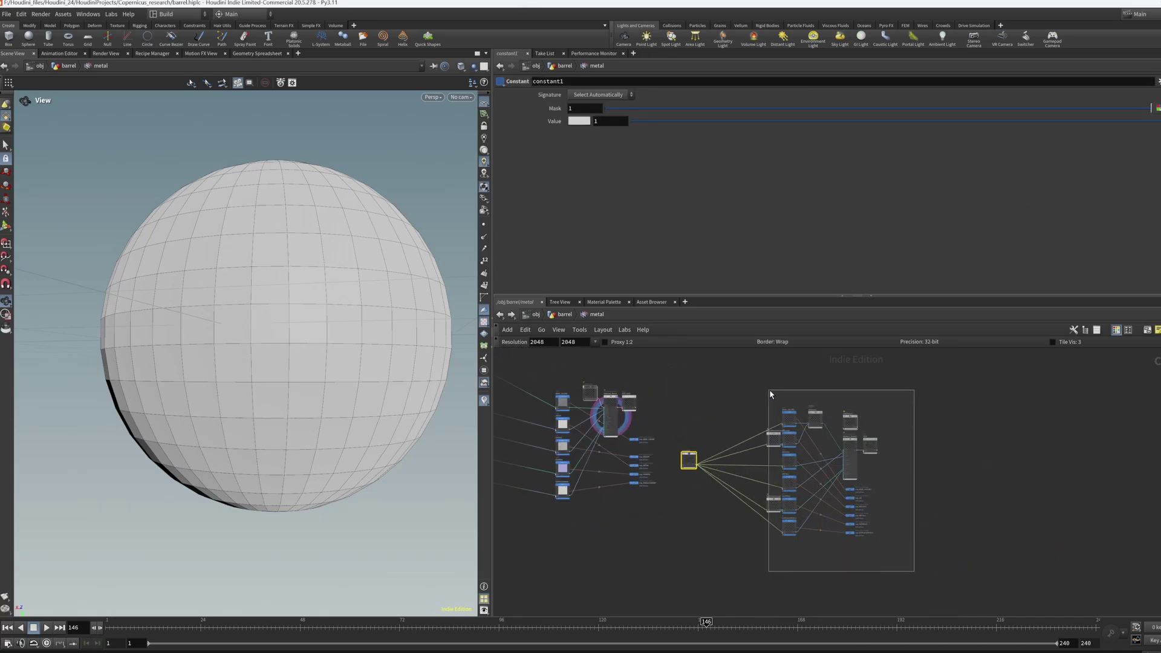
drag(916, 571, 769, 389)
Step: Inspect the new setup's AO node, six texture outputs and sopimport2 node
scroll(833, 463, up, 3)
scroll(753, 376, up, 2)
scroll(754, 377, up, 1)
scroll(757, 435, down, 2)
scroll(756, 463, up, 4)
click(774, 474)
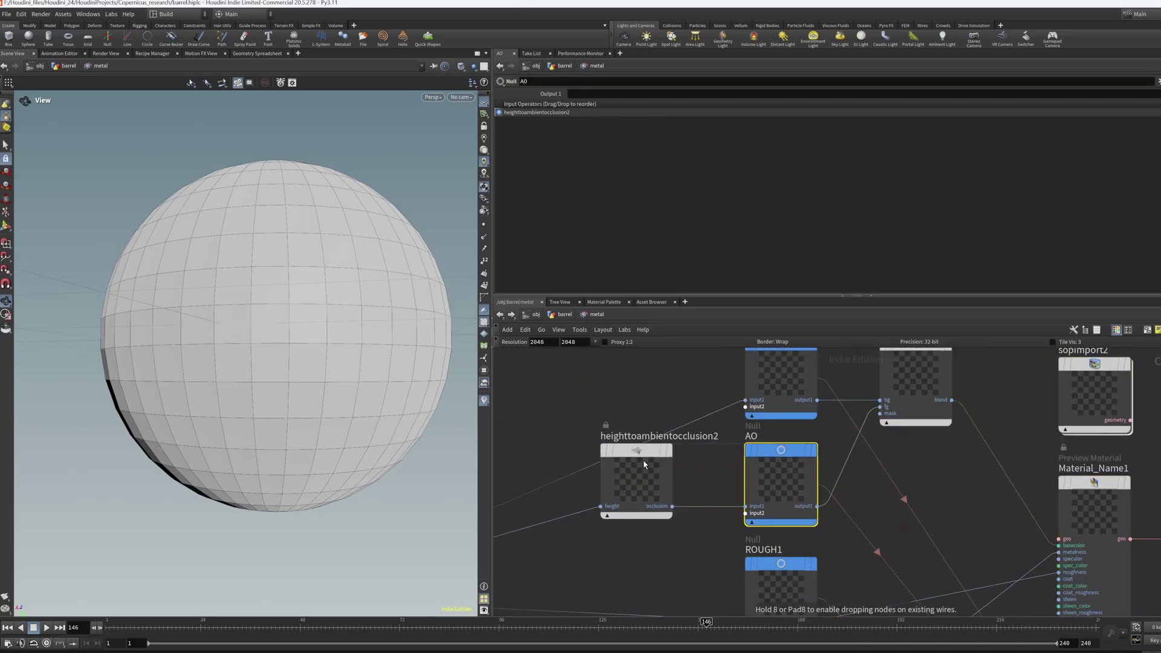
scroll(720, 412, down, 4)
scroll(767, 532, down, 2)
scroll(680, 451, up, 2)
scroll(680, 451, down, 3)
scroll(775, 547, down, 1)
scroll(793, 513, up, 4)
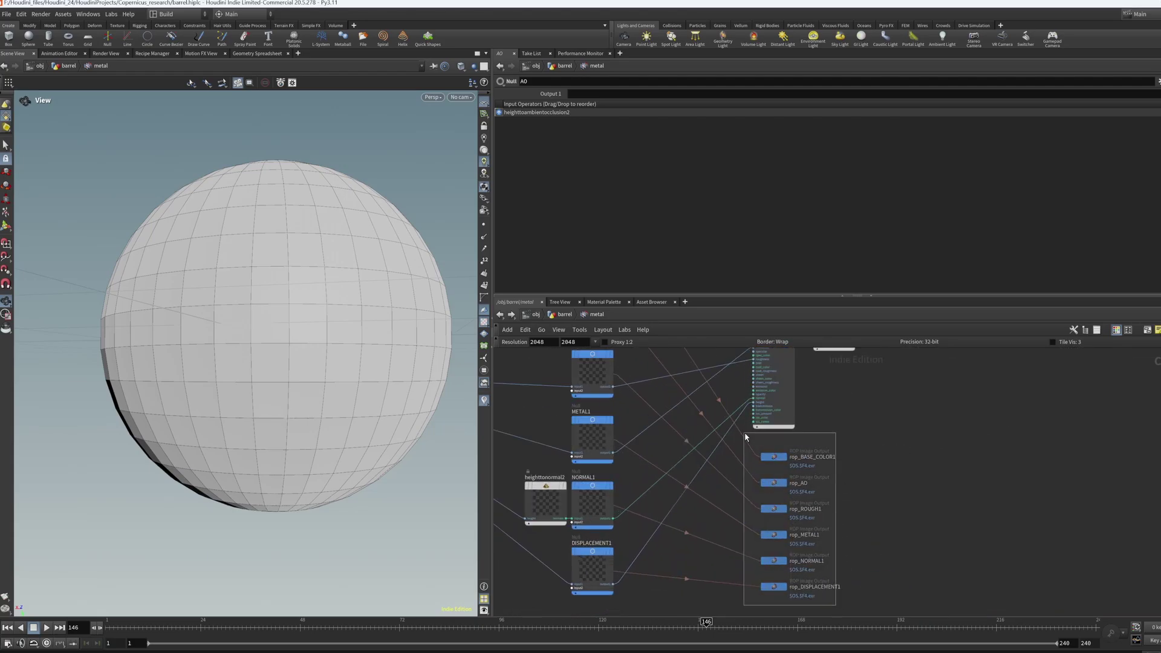
drag(837, 612, 745, 433)
scroll(746, 433, down, 3)
scroll(799, 402, up, 2)
scroll(792, 472, down, 2)
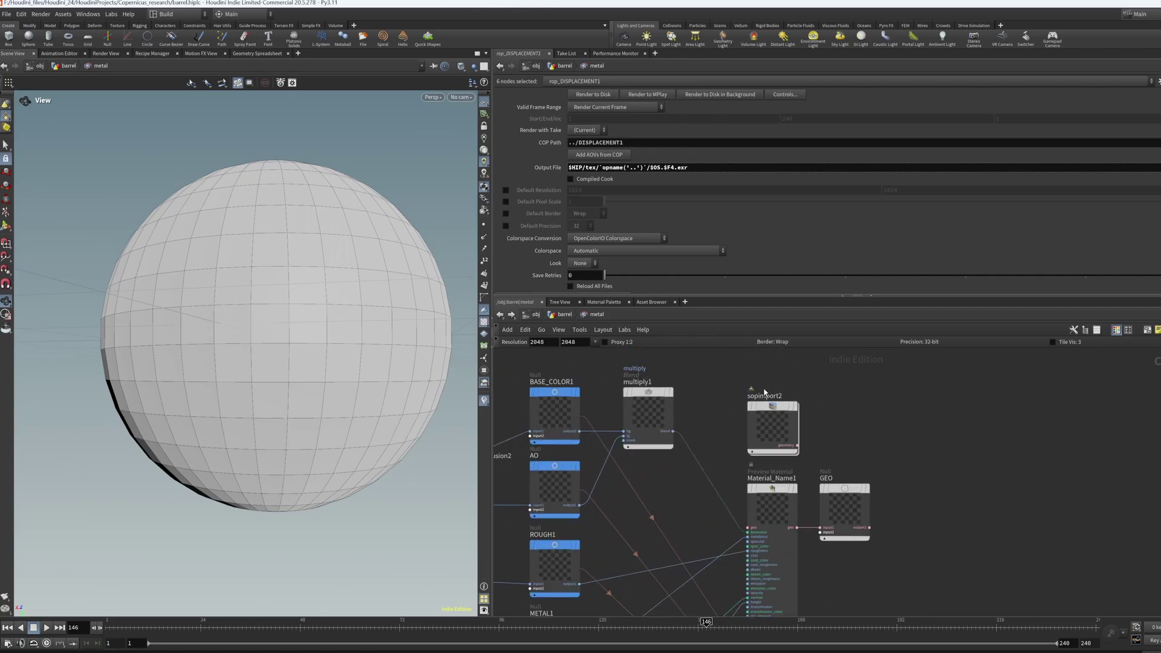
click(769, 421)
scroll(769, 421, down, 2)
scroll(709, 460, up, 3)
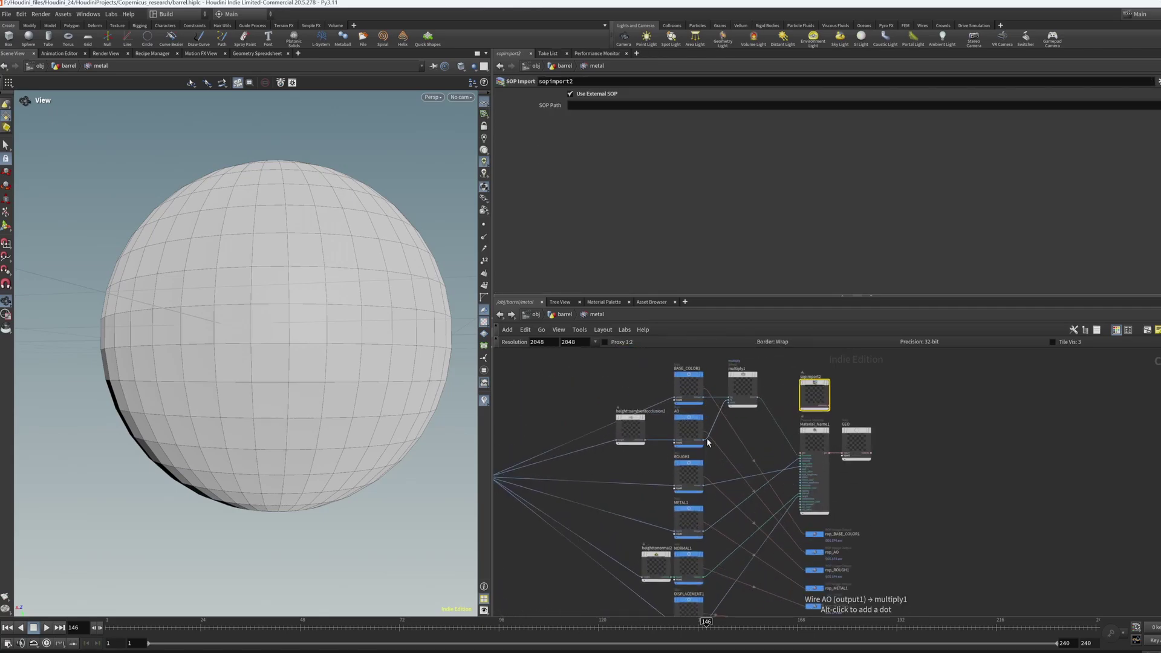
scroll(603, 465, up, 2)
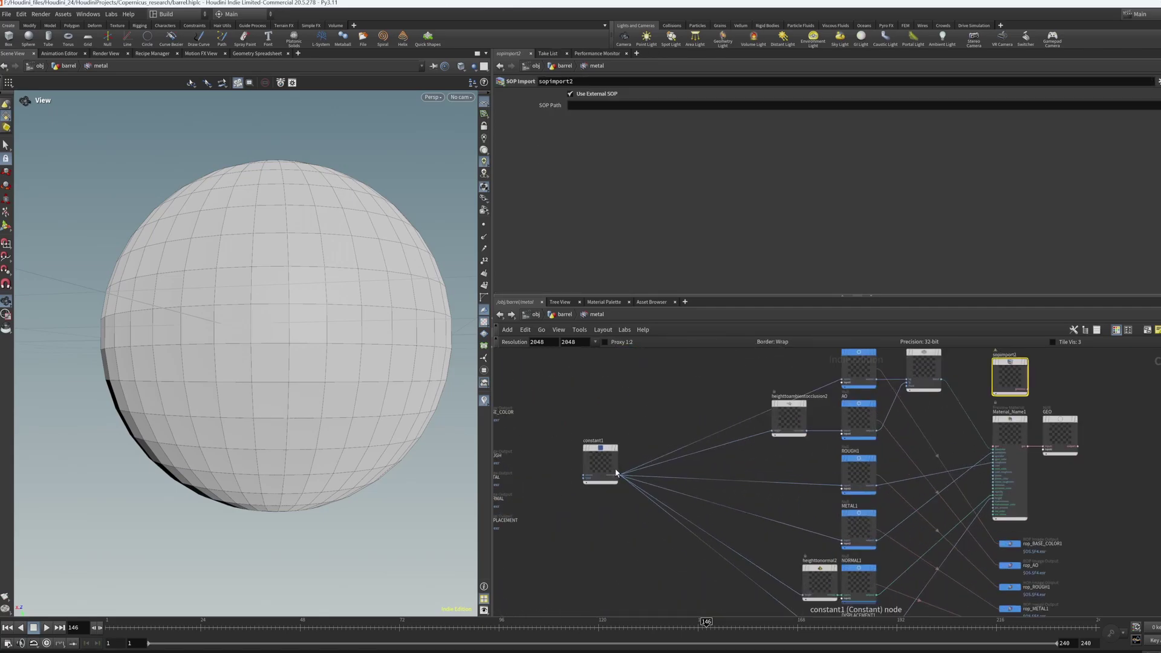
Step: Display constant1 in the viewport and move it away from the new setup
click(614, 467)
scroll(615, 465, up, 2)
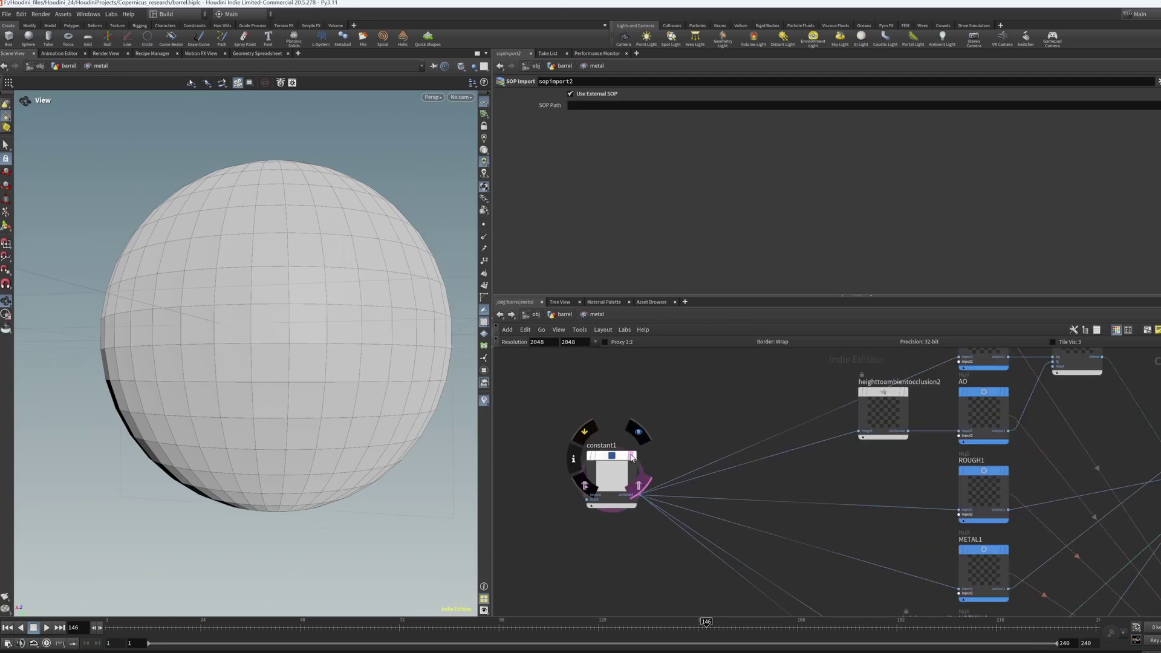
click(636, 464)
mouse_move(636, 465)
mouse_down()
mouse_move(652, 391)
mouse_move(685, 430)
mouse_up()
scroll(652, 391, down, 3)
scroll(686, 431, up, 2)
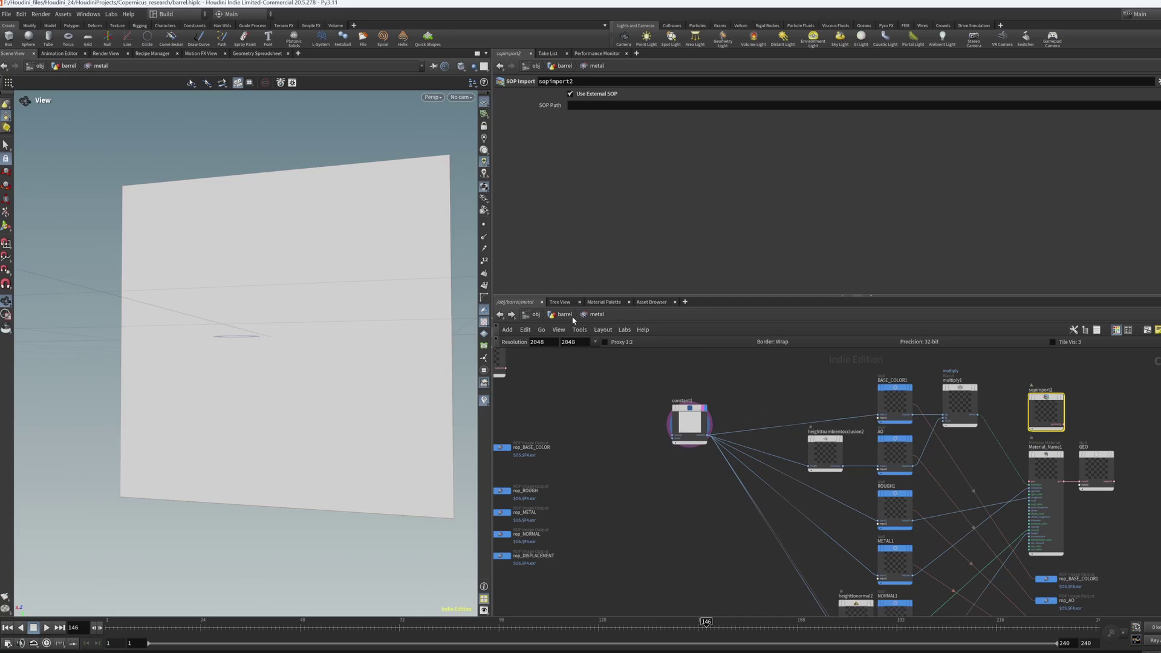
scroll(706, 445, down, 1)
scroll(705, 445, down, 1)
scroll(706, 445, down, 1)
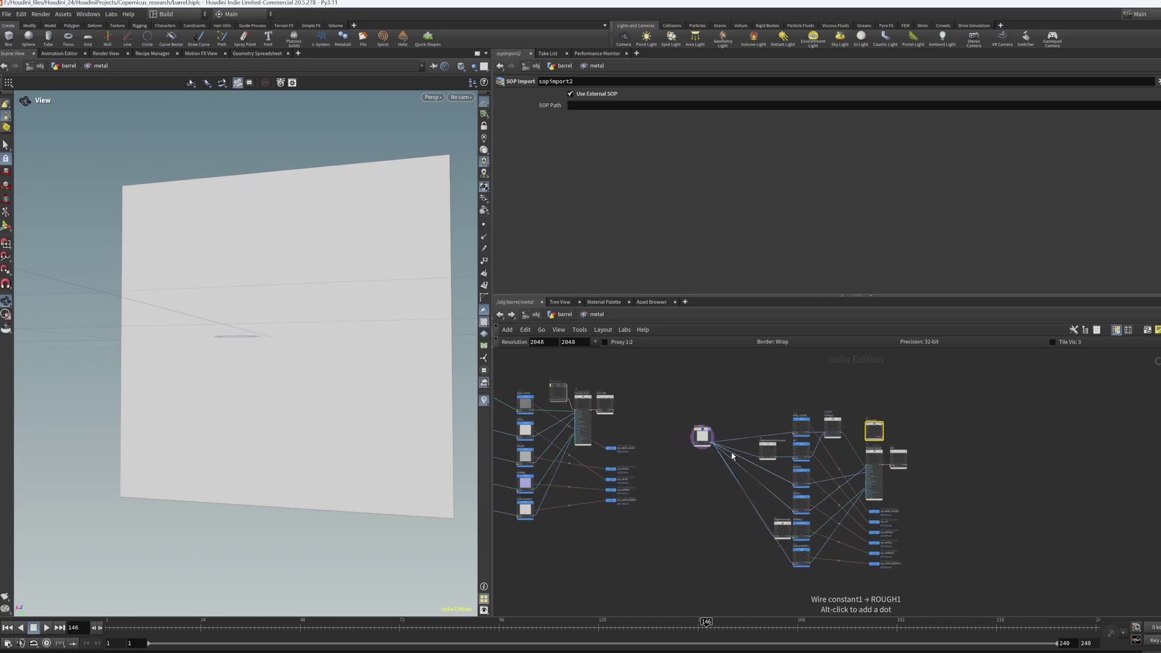
Step: Return to the barrel network and check the metal network's node options
click(565, 315)
right_click(739, 415)
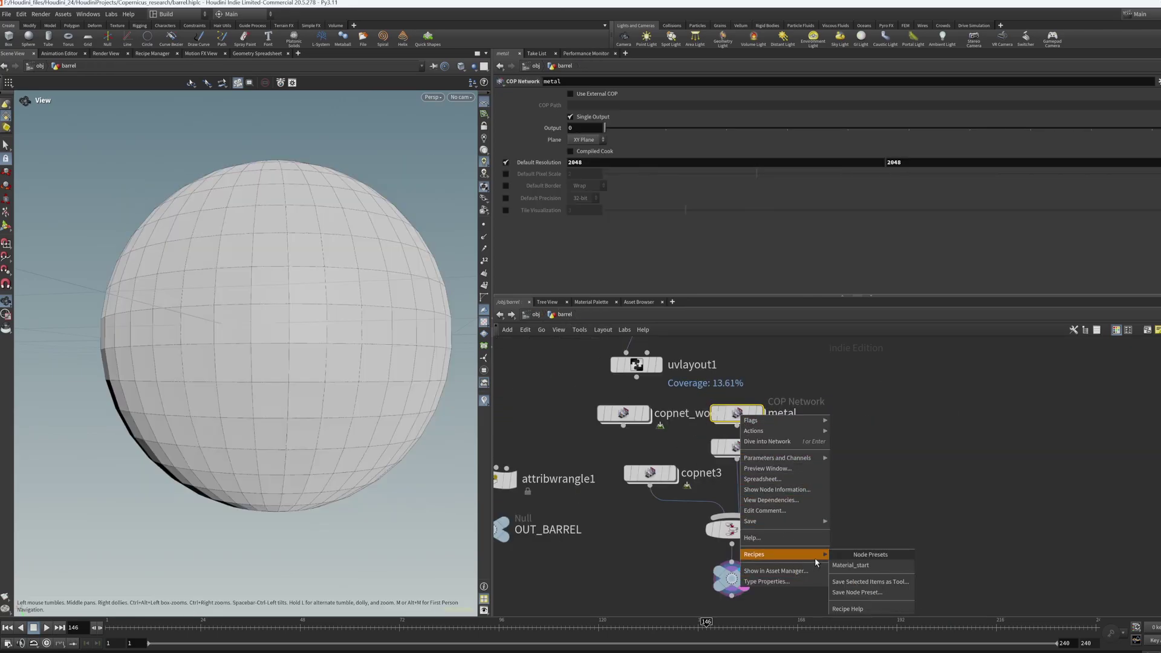
mouse_move(782, 554)
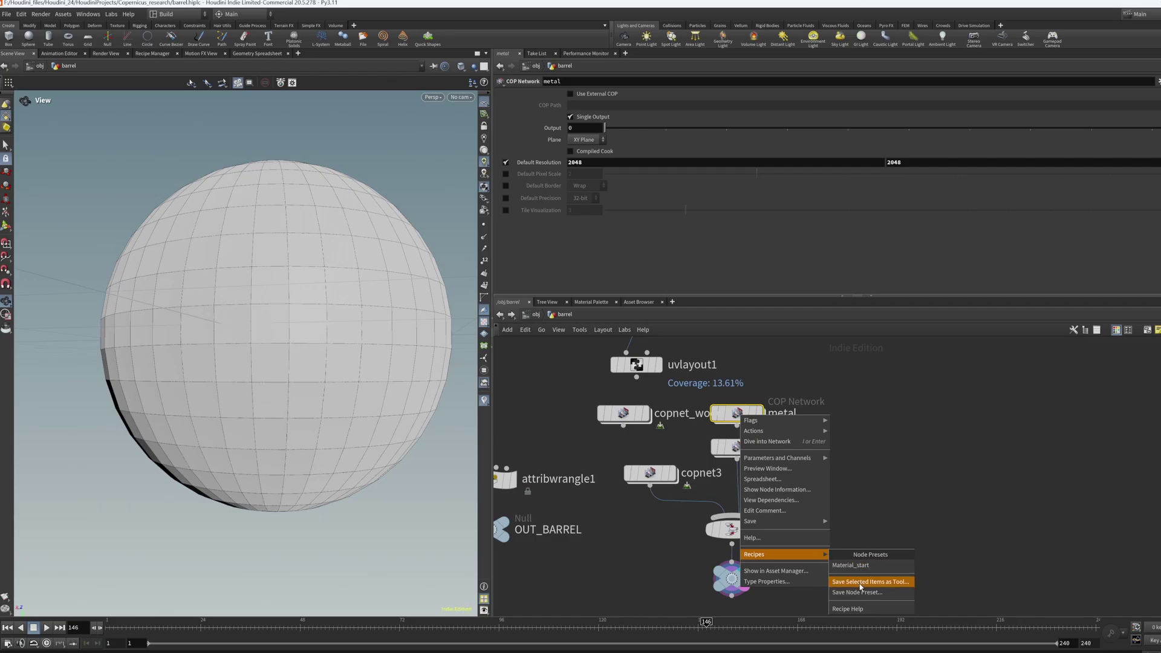
click(897, 450)
scroll(898, 449, up, 1)
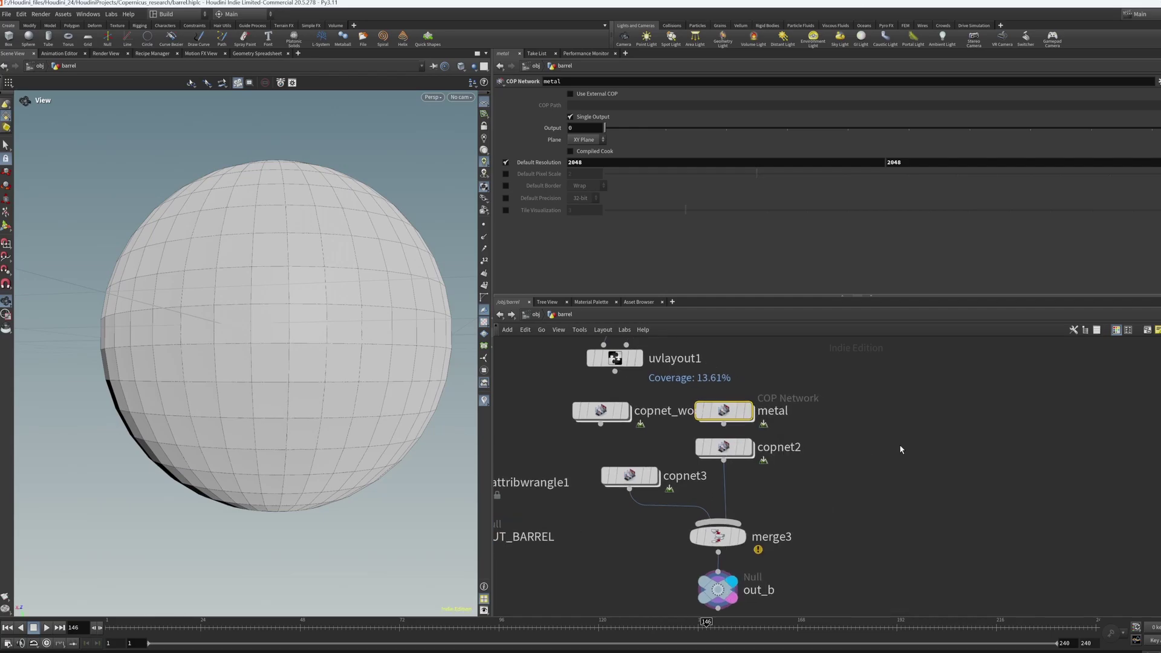
Step: Place Material_Start from History, dismissing its error, to create the 1024-resolution MAT_NAME COP network
key(Tab)
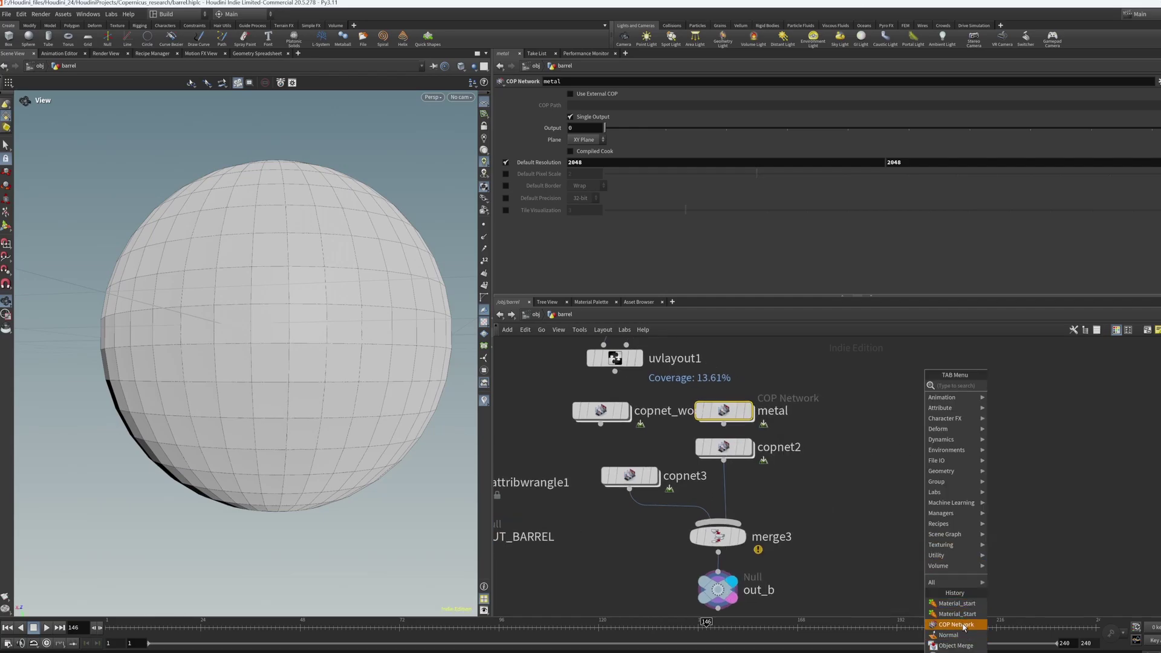
click(965, 614)
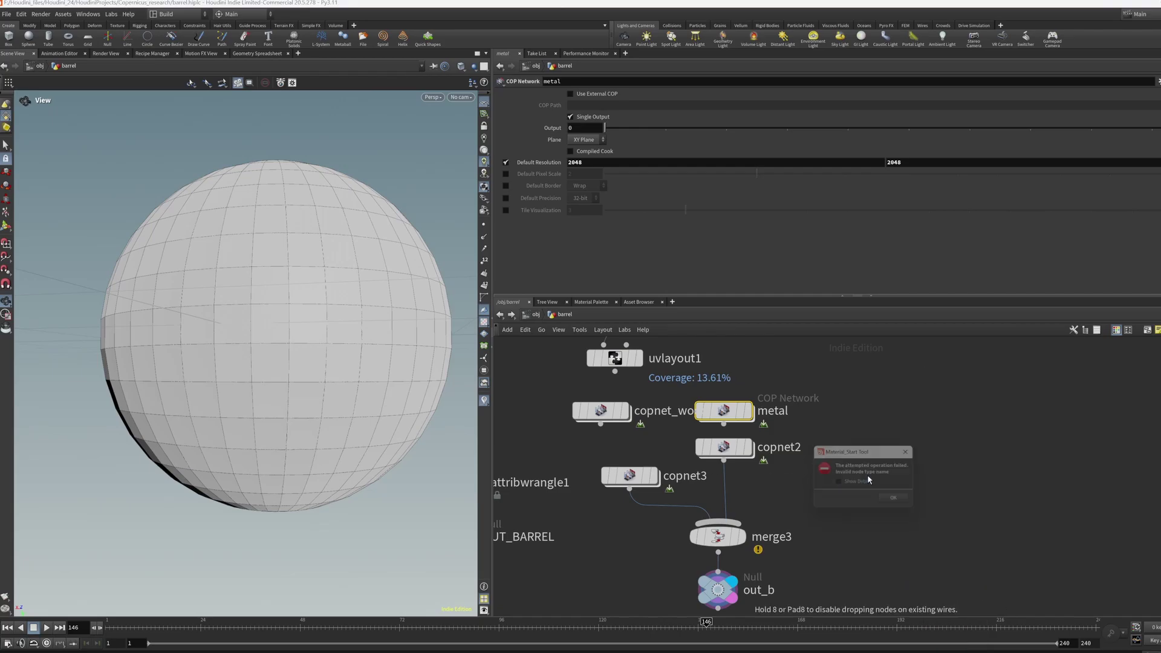
click(887, 491)
key(Tab)
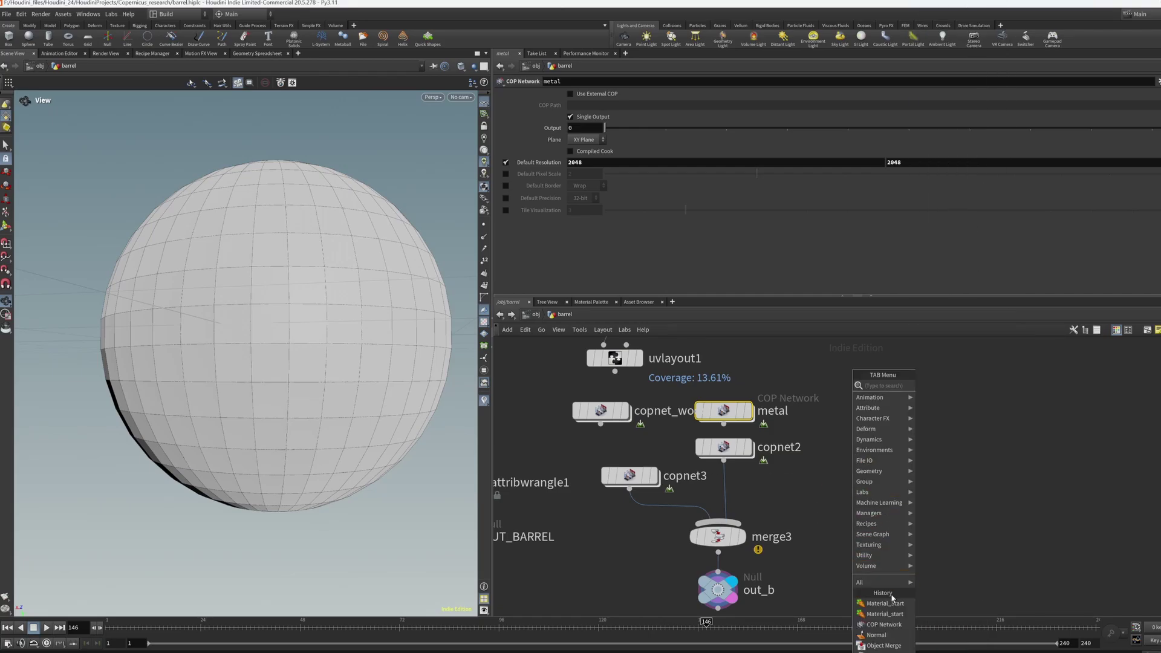
click(885, 604)
click(883, 497)
key(Tab)
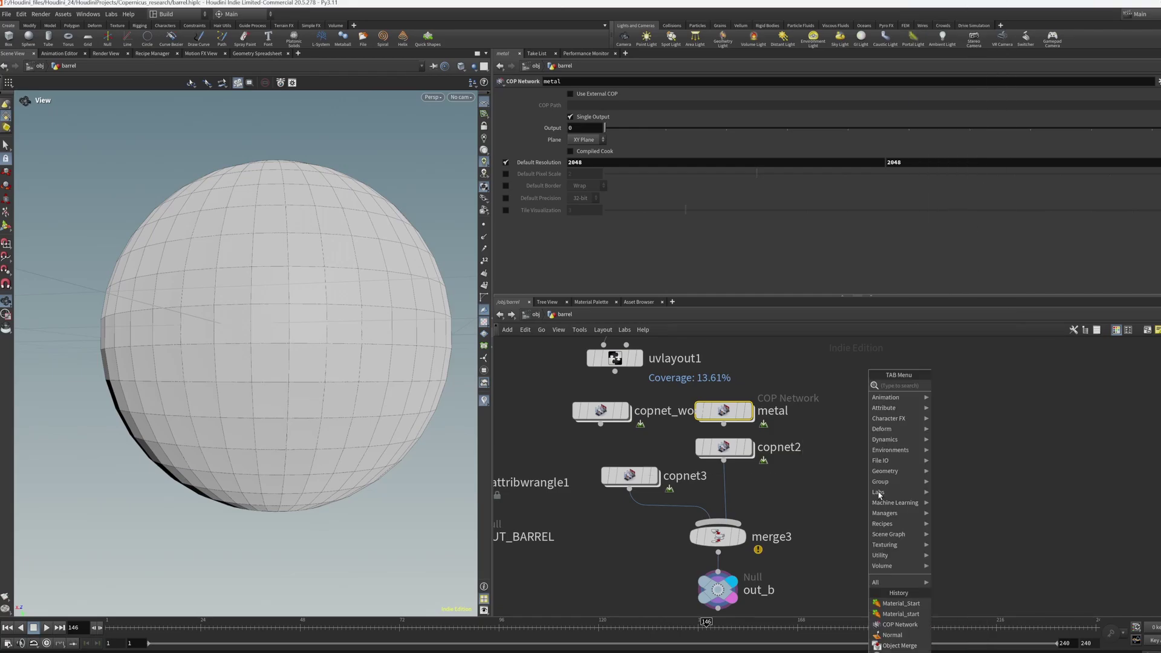
click(889, 622)
scroll(862, 482, down, 3)
Step: Display MAT_NAME's grid preview plane, frame it, and inspect its GEO output node
scroll(835, 460, up, 3)
click(829, 453)
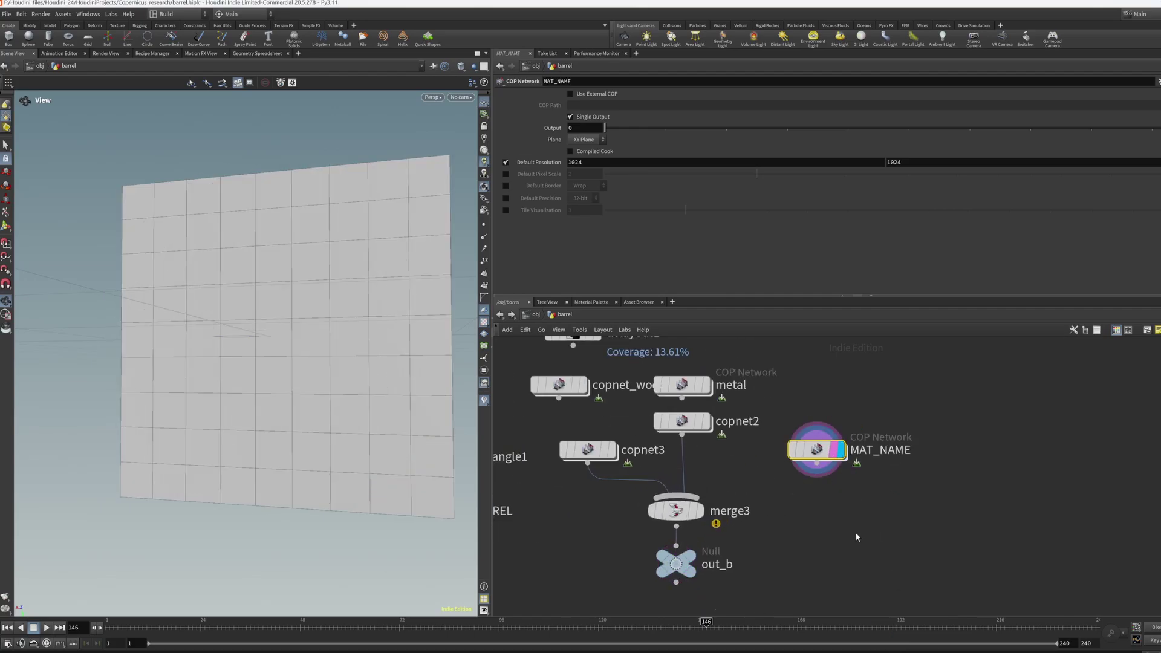
key(space+h)
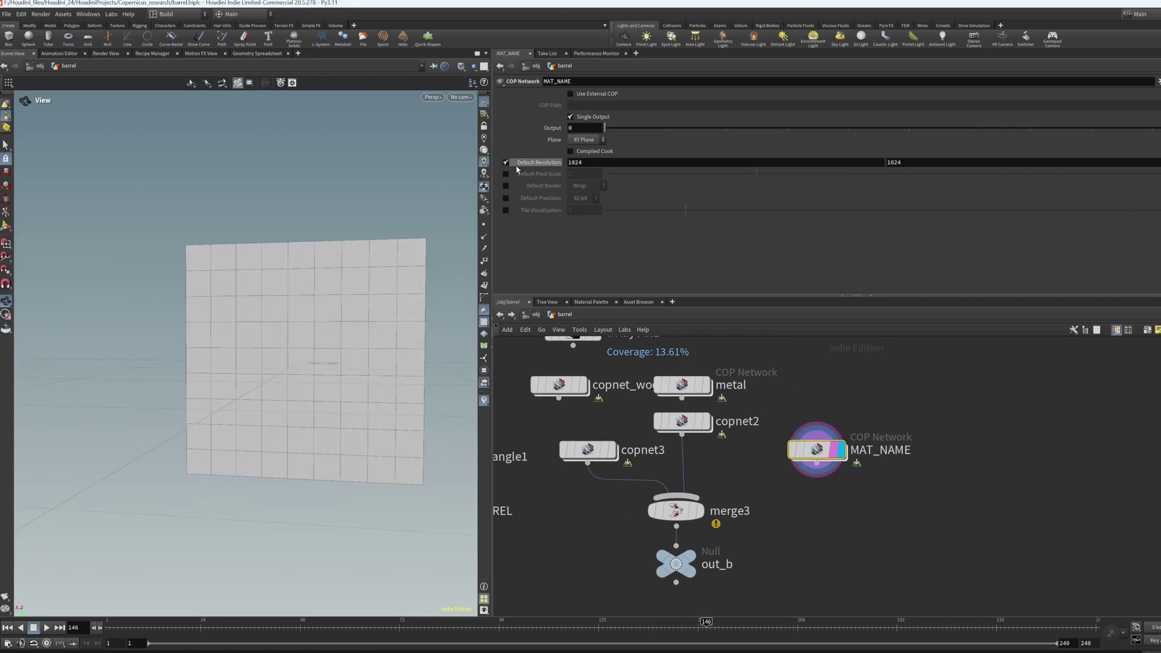
double_click(816, 450)
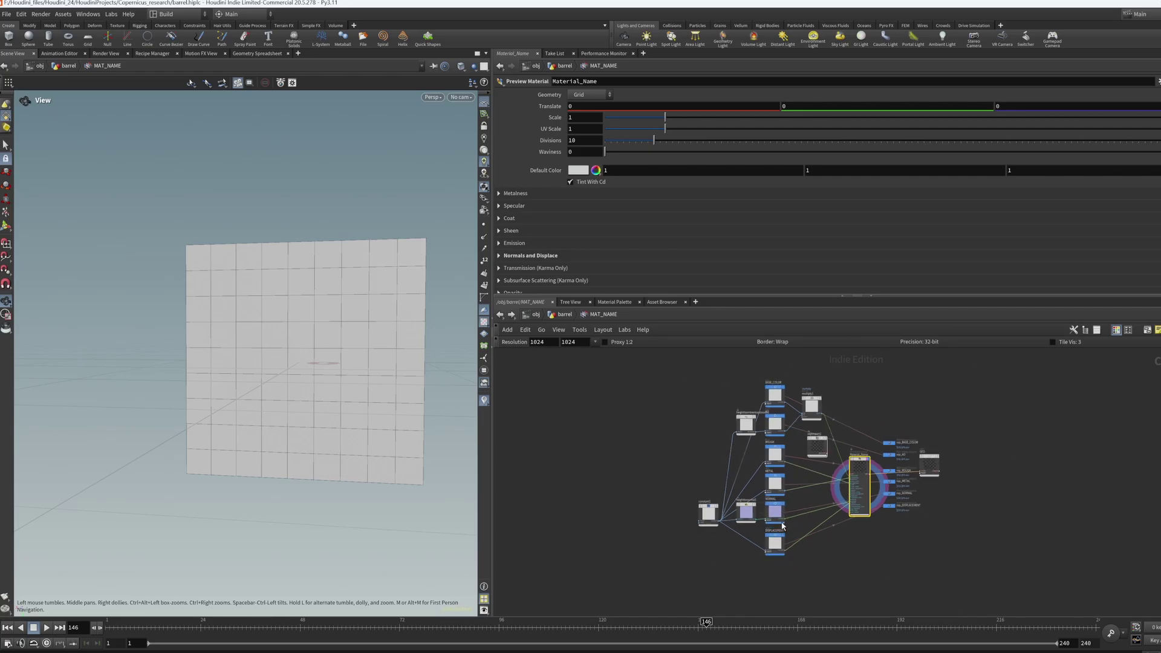
scroll(782, 526, down, 2)
scroll(787, 525, up, 2)
scroll(781, 513, up, 1)
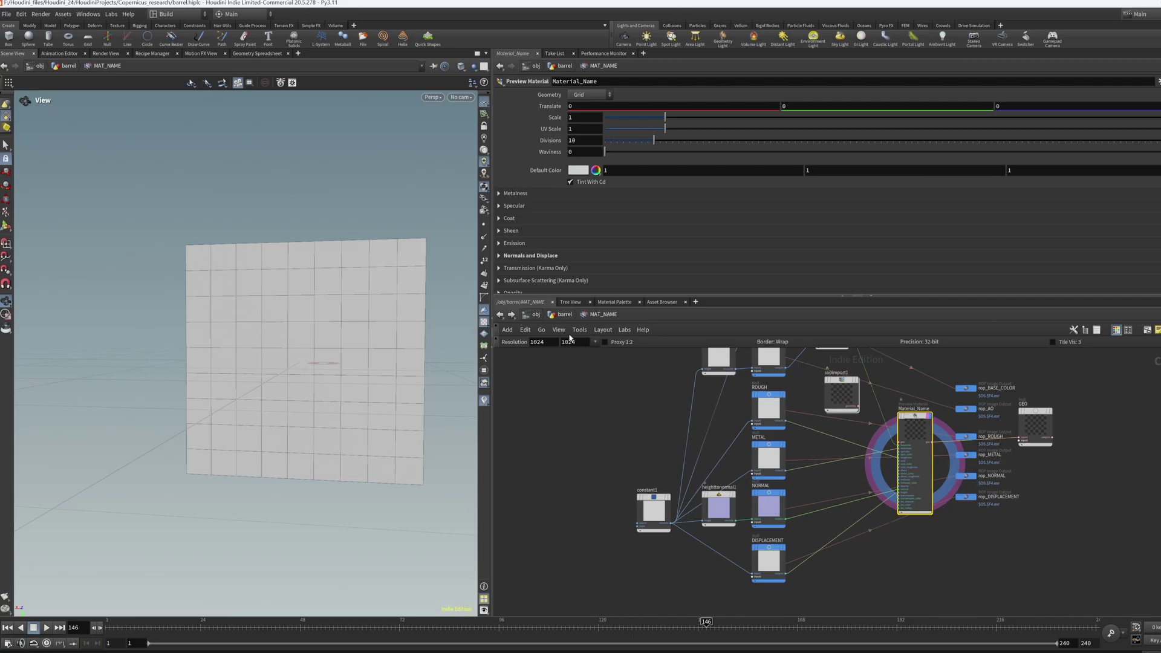
click(1030, 422)
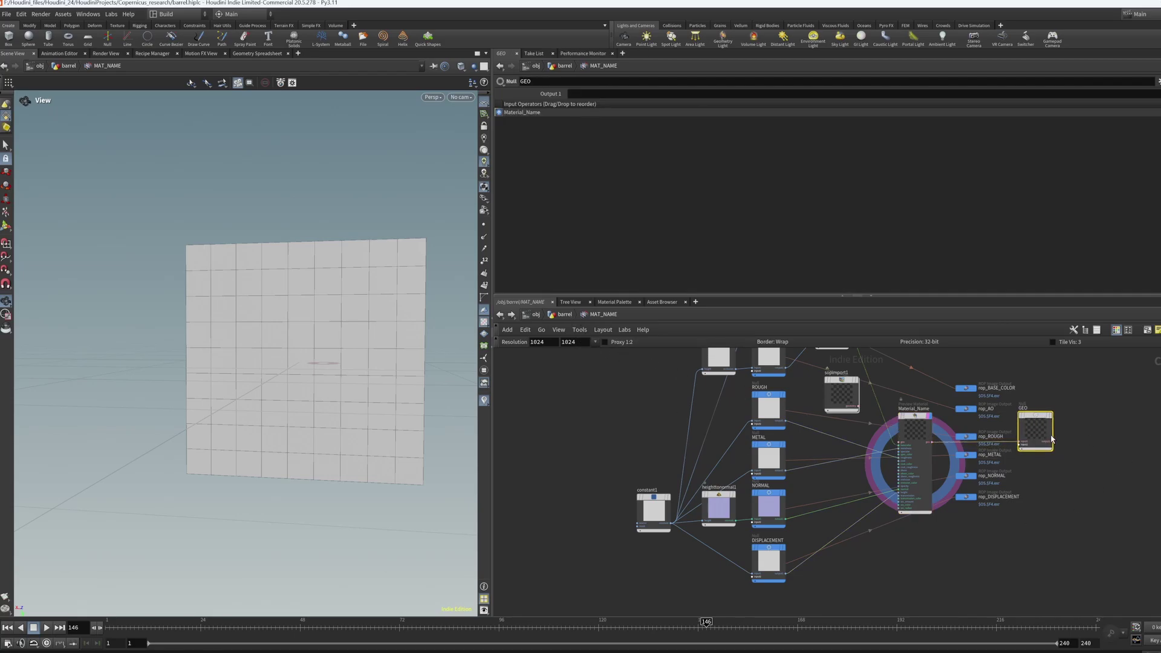
Step: Back in the barrel network, display copnet2's output and nudge the node lower
click(575, 321)
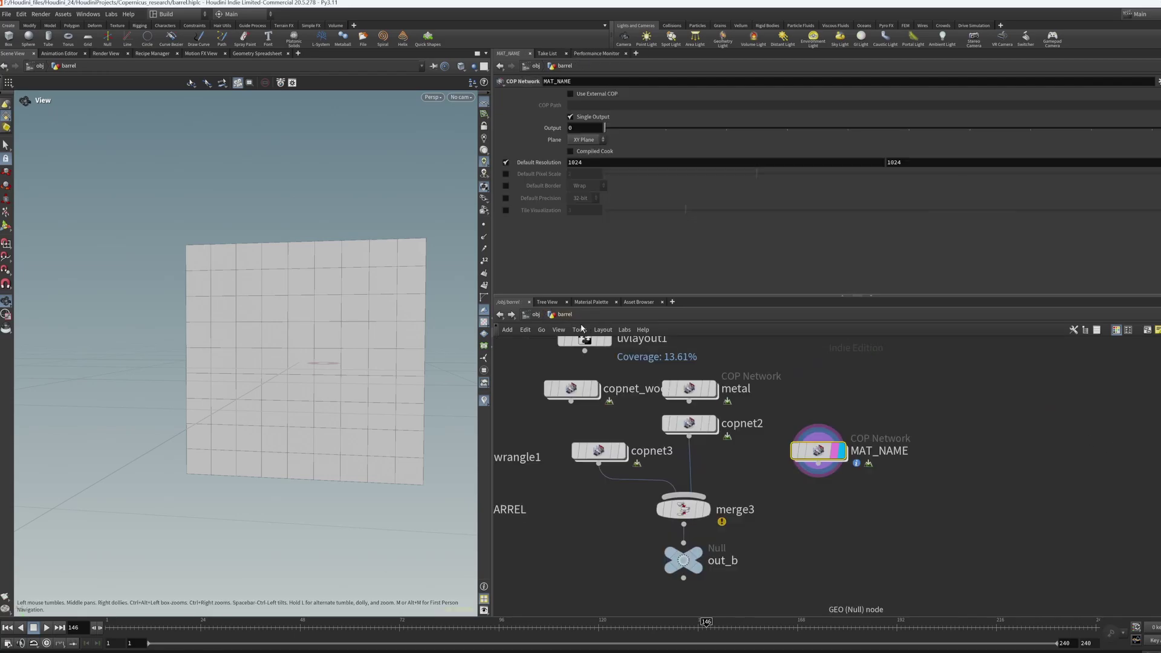
scroll(687, 444, up, 3)
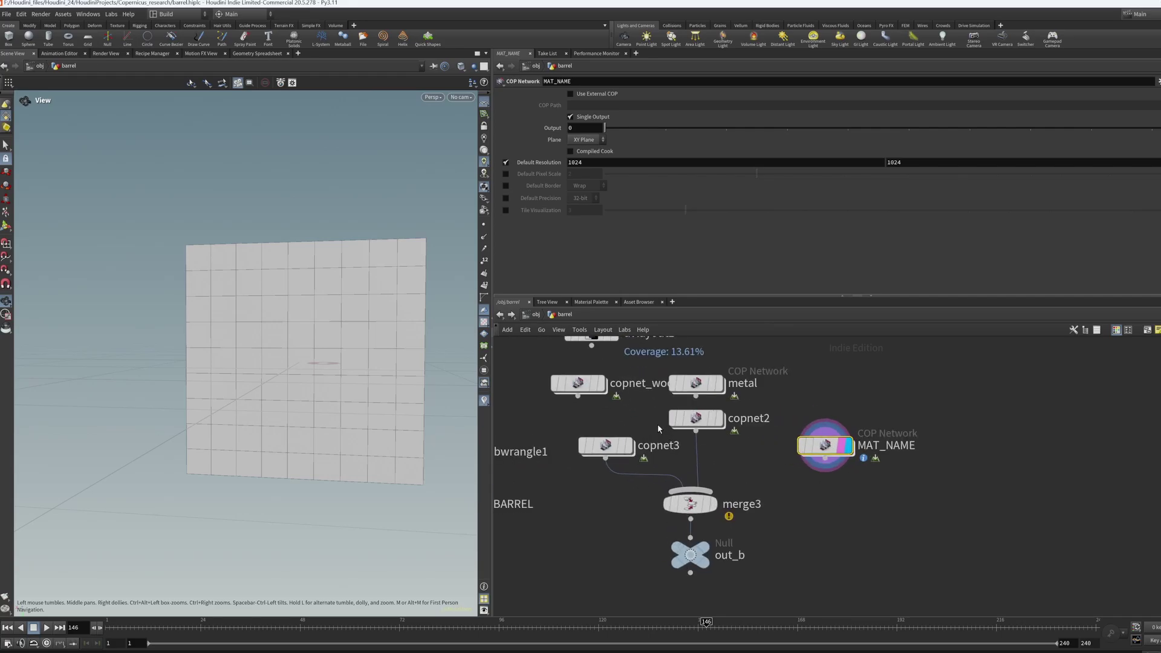
click(696, 419)
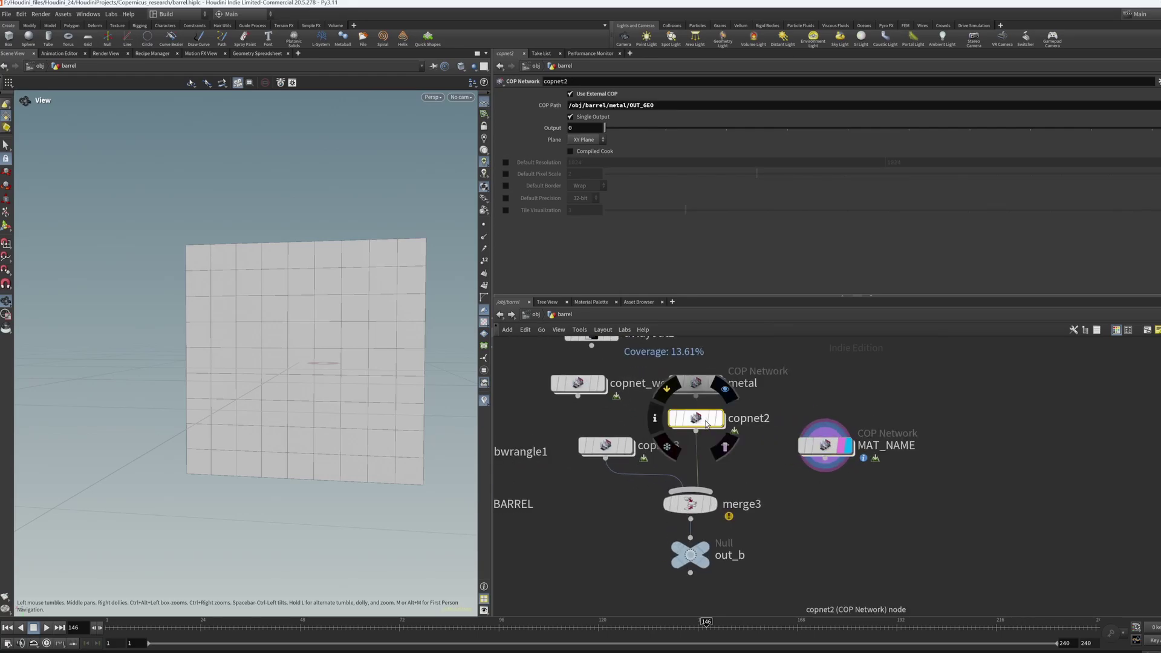
key(r)
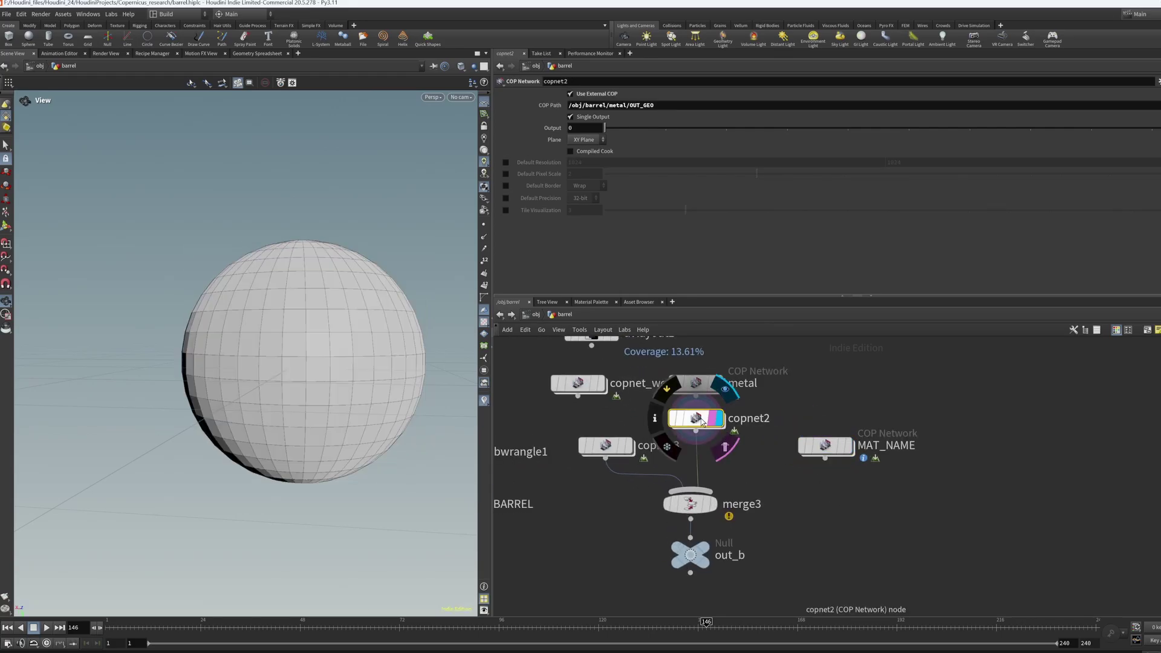
drag(702, 420, 702, 434)
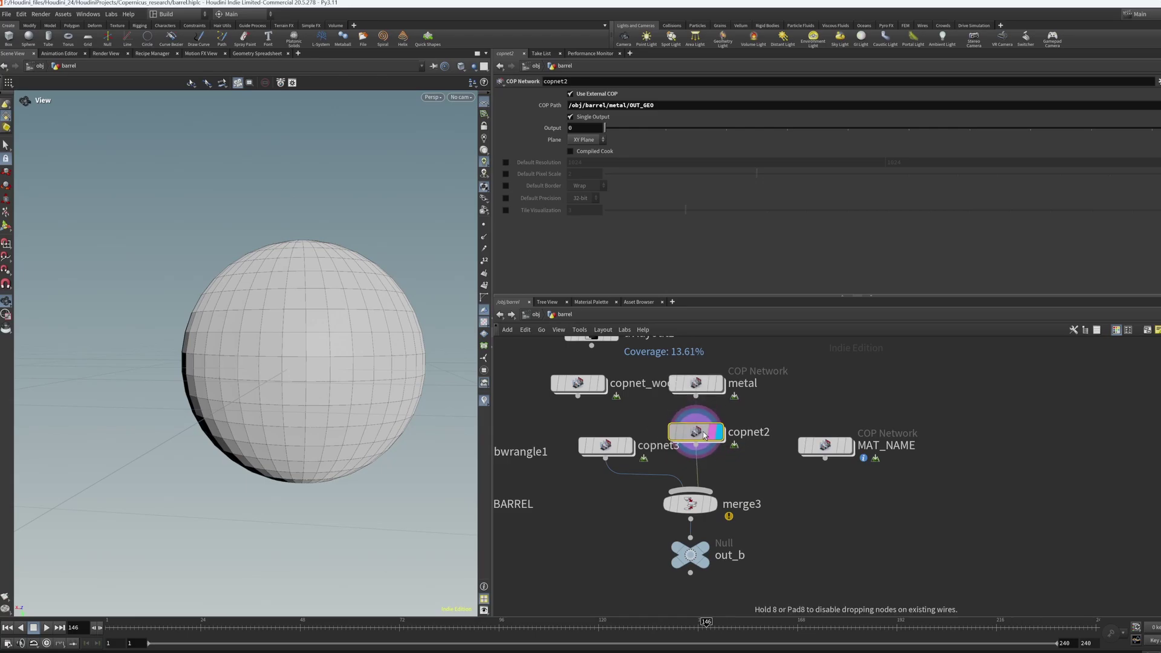
Step: Display copnet_wood and preview its previewmaterial1 wood texture on the barrel
click(604, 385)
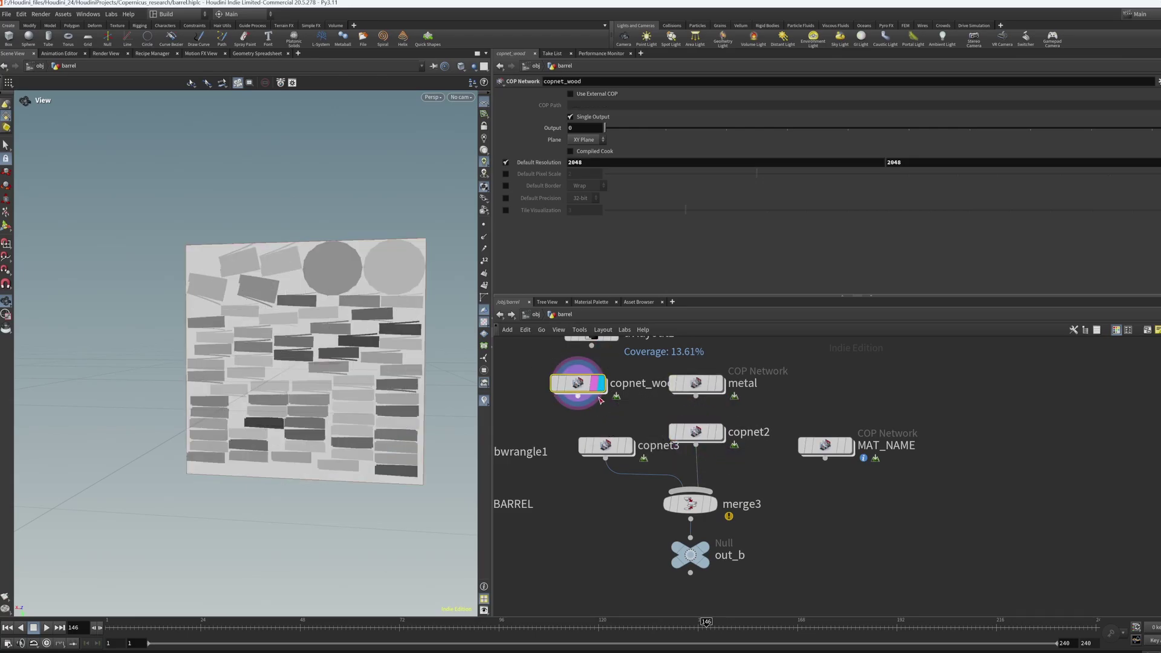
double_click(578, 384)
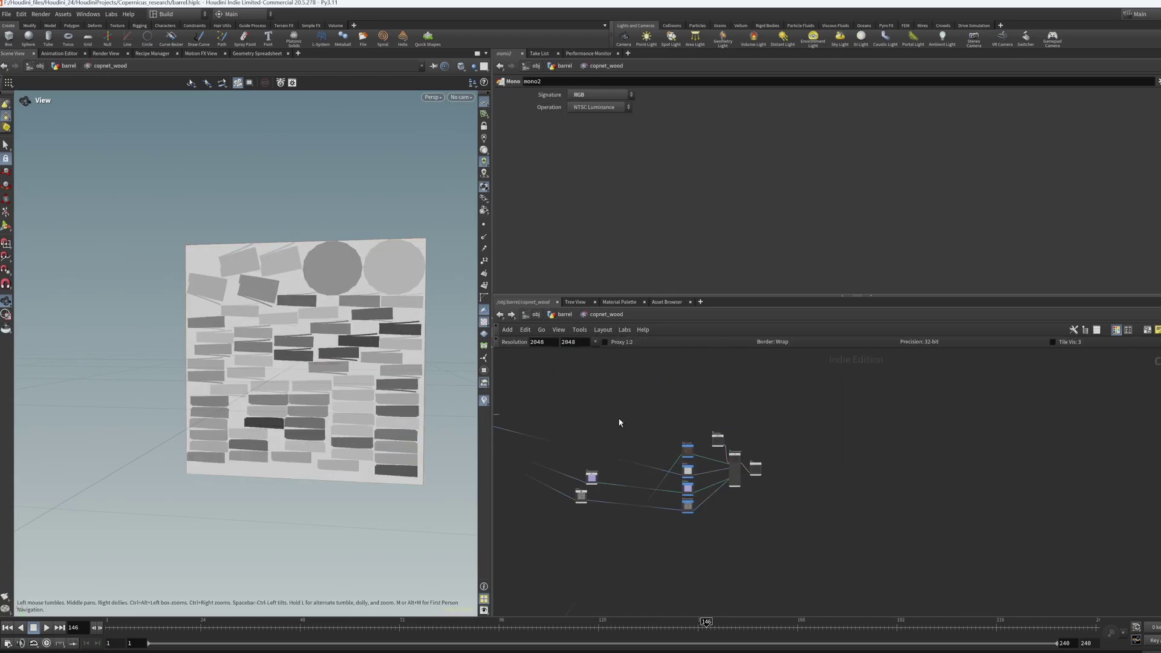
scroll(637, 432, down, 5)
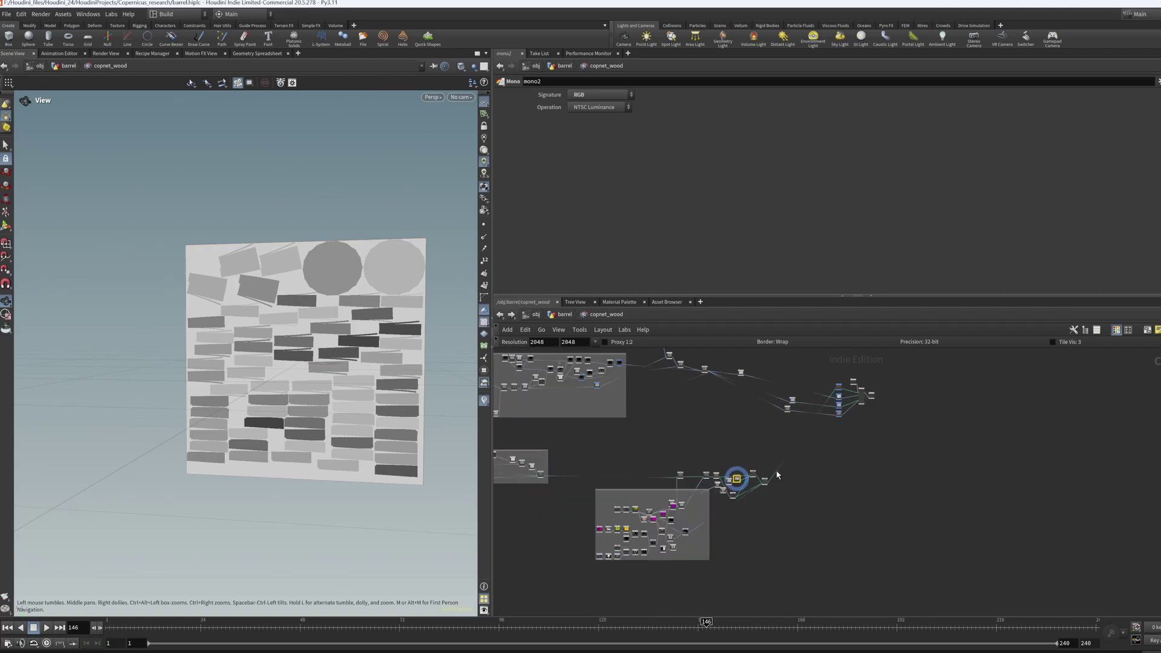
scroll(767, 467, up, 5)
scroll(895, 424, up, 3)
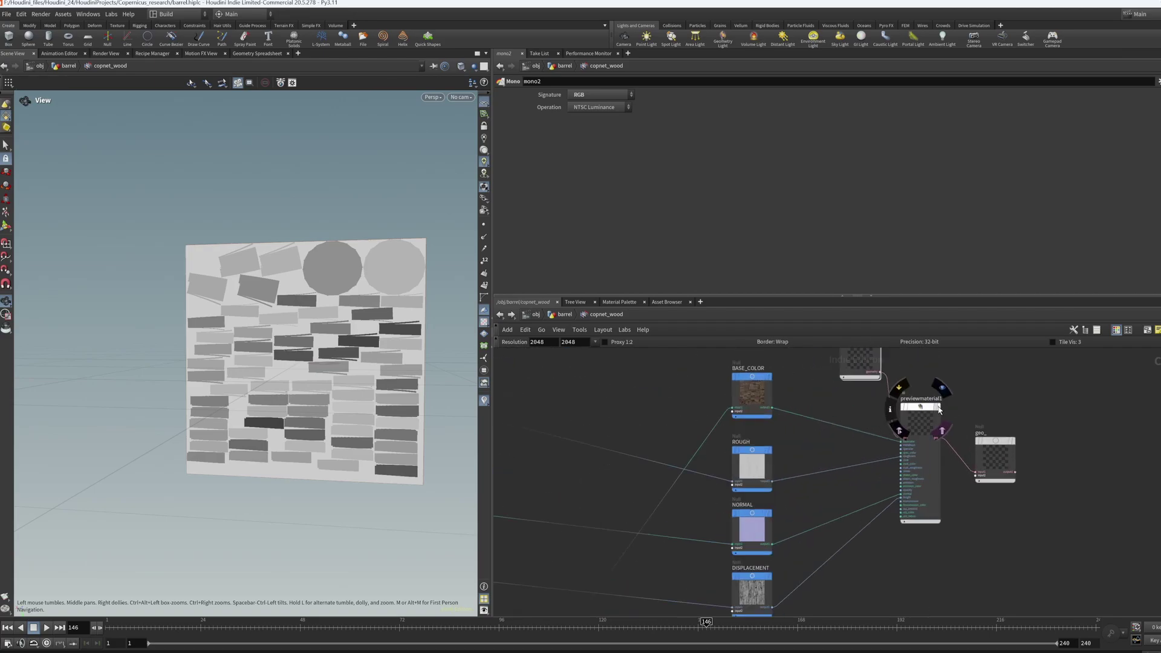
click(939, 409)
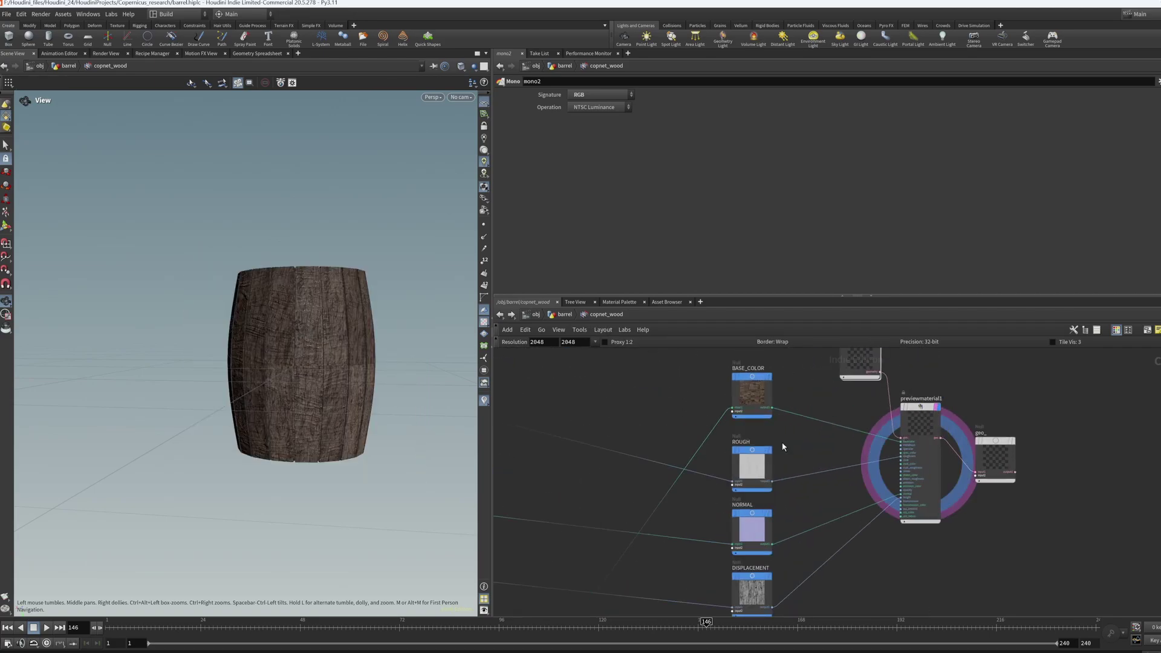
scroll(784, 446, down, 3)
scroll(753, 417, up, 6)
scroll(1005, 497, down, 3)
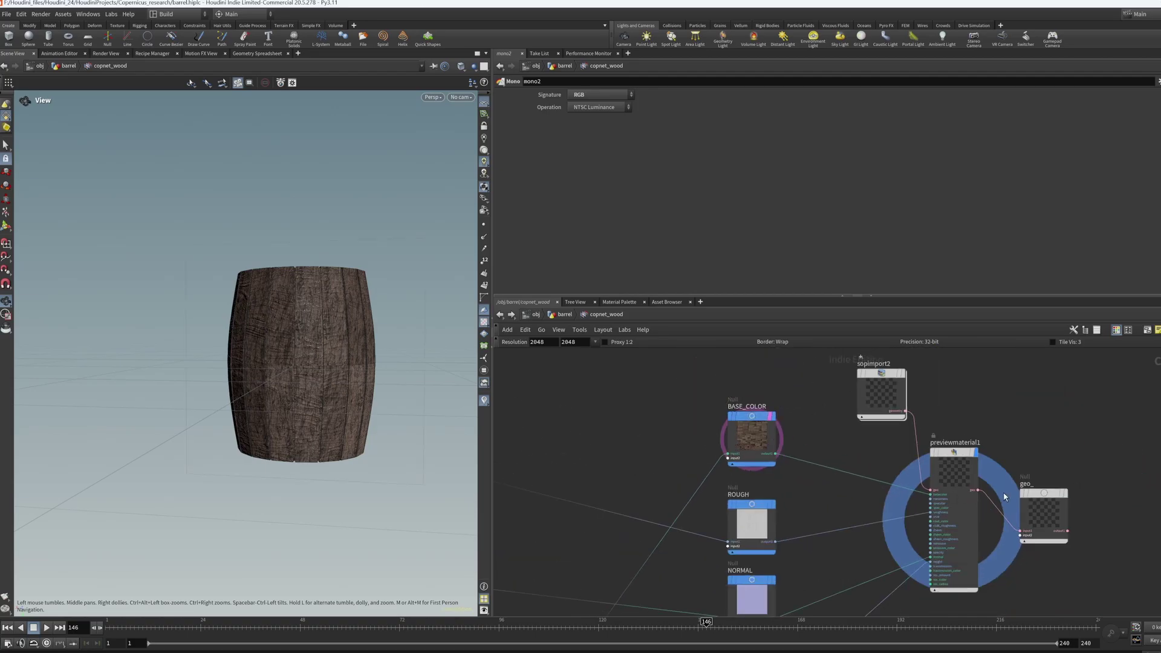
Step: Check copnet3's COP path and orbit around the barrel's branded lid
click(565, 315)
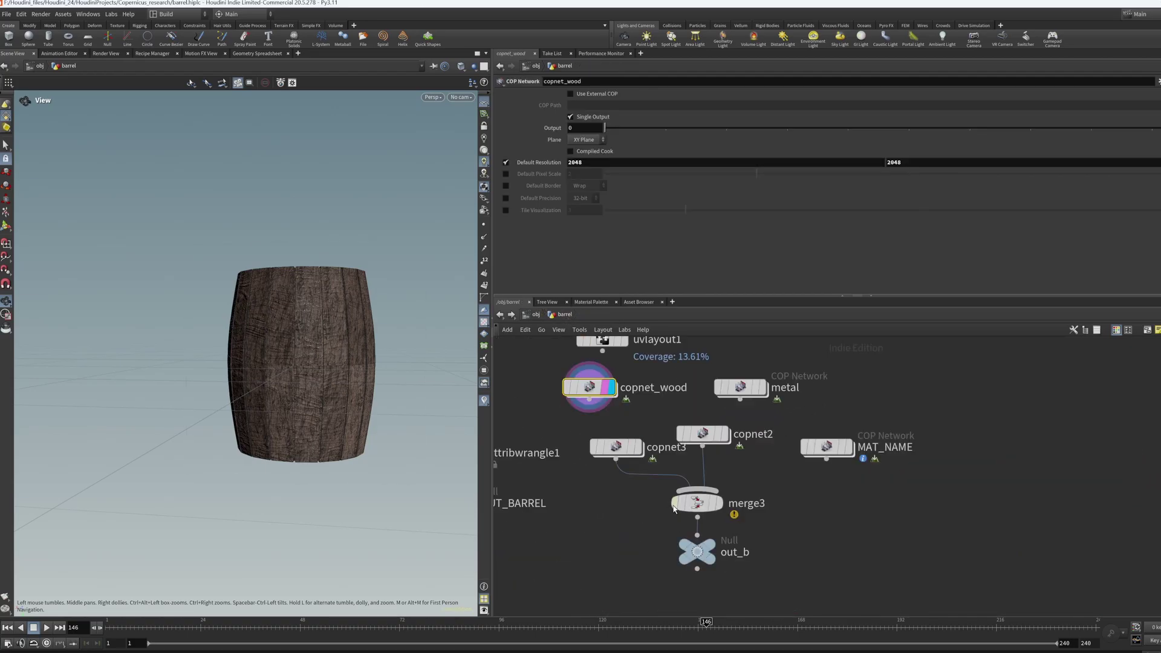
click(615, 448)
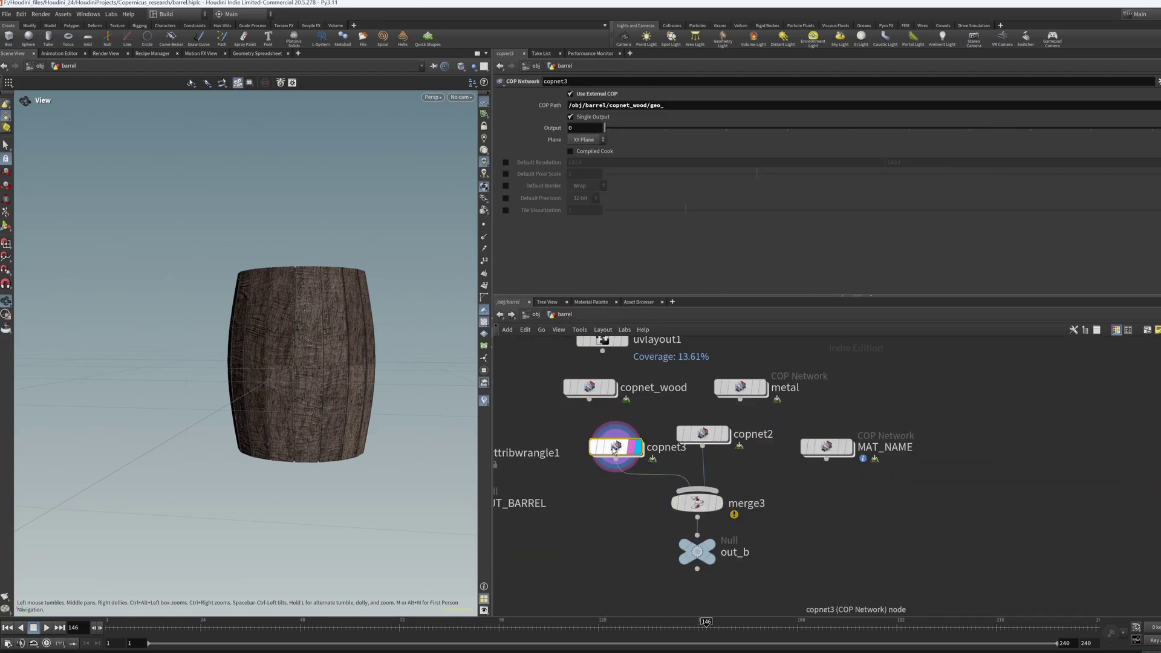
drag(615, 451, 608, 451)
mouse_move(343, 409)
mouse_down()
mouse_move(269, 580)
mouse_move(352, 484)
mouse_move(339, 293)
mouse_move(342, 391)
mouse_move(362, 420)
mouse_move(530, 493)
mouse_up()
Step: Display merge3, bypass copnet2 to clear its warning, and move MAT_NAME down-left
click(718, 503)
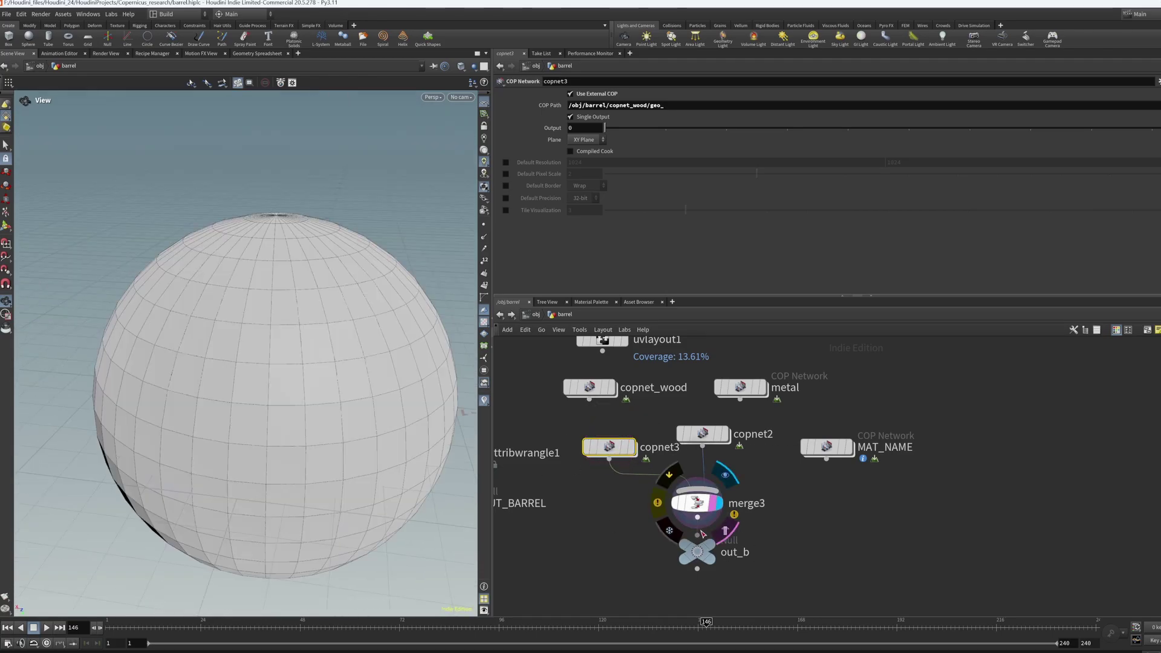
click(680, 433)
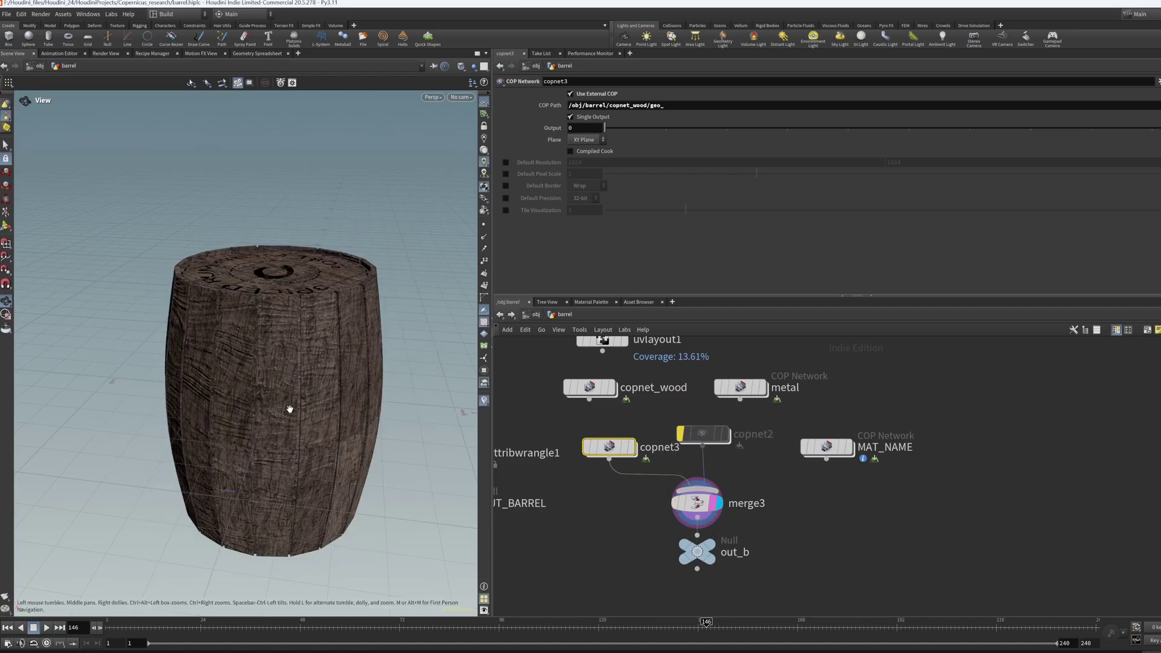
scroll(293, 406, up, 3)
drag(832, 455, 820, 471)
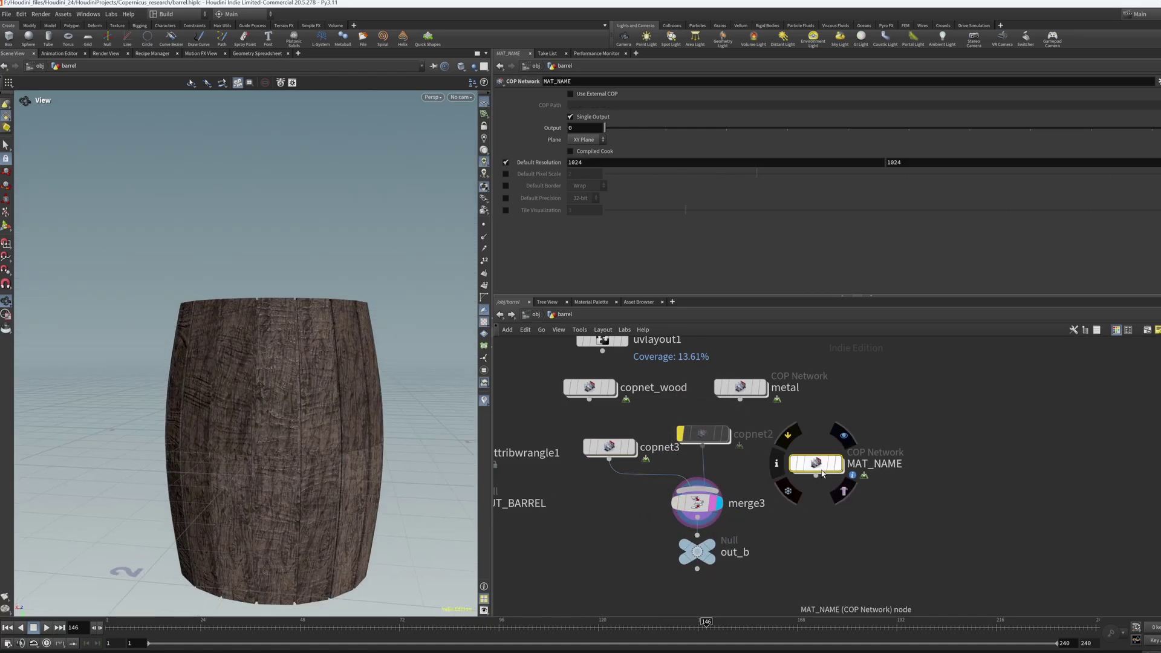